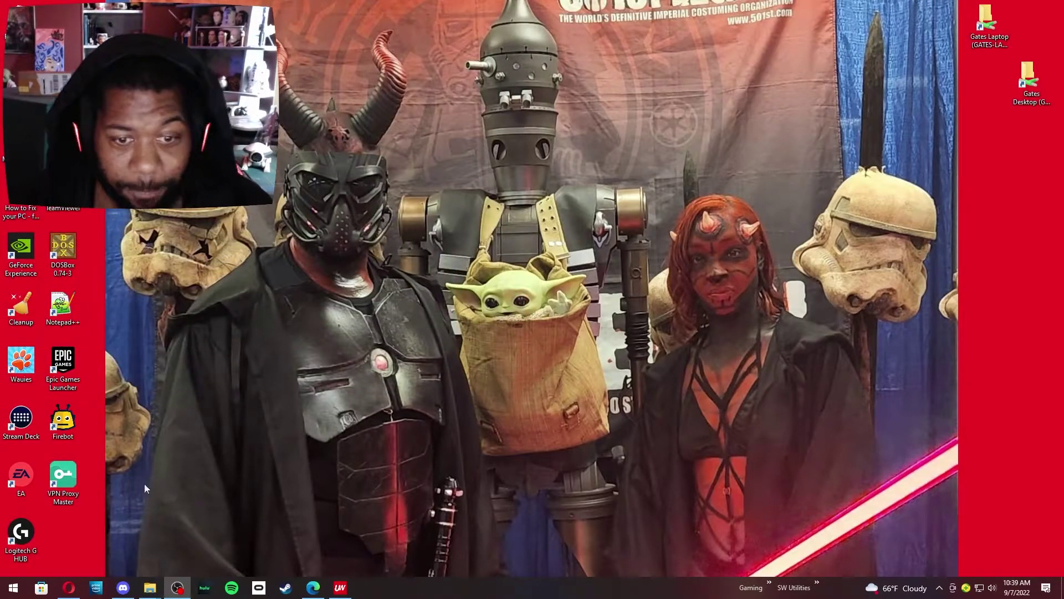
# - Bring up the Asteria Original DO NOT TOUCH folder window and move it clear of the desktop's edge
pyautogui.moveTo(150, 594)
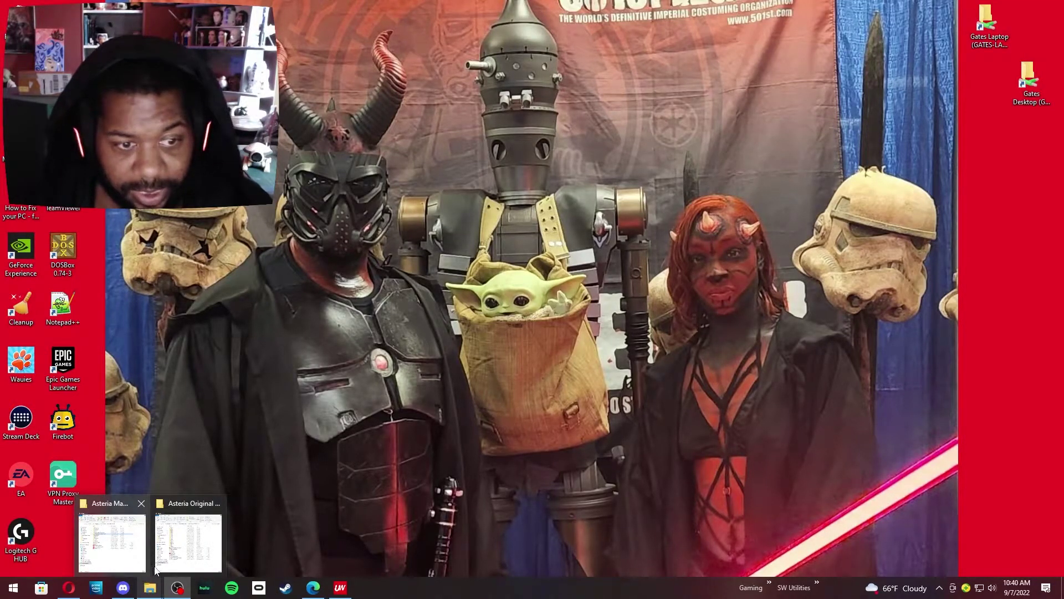
pyautogui.click(189, 540)
pyautogui.moveTo(728, 88); pyautogui.dragTo(509, 58)
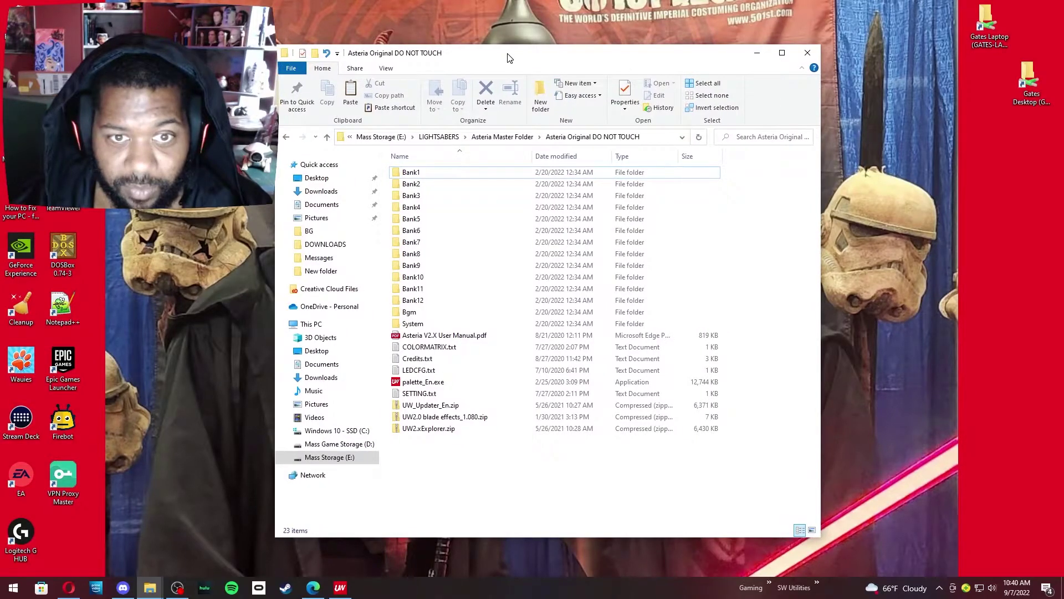
pyautogui.click(498, 175)
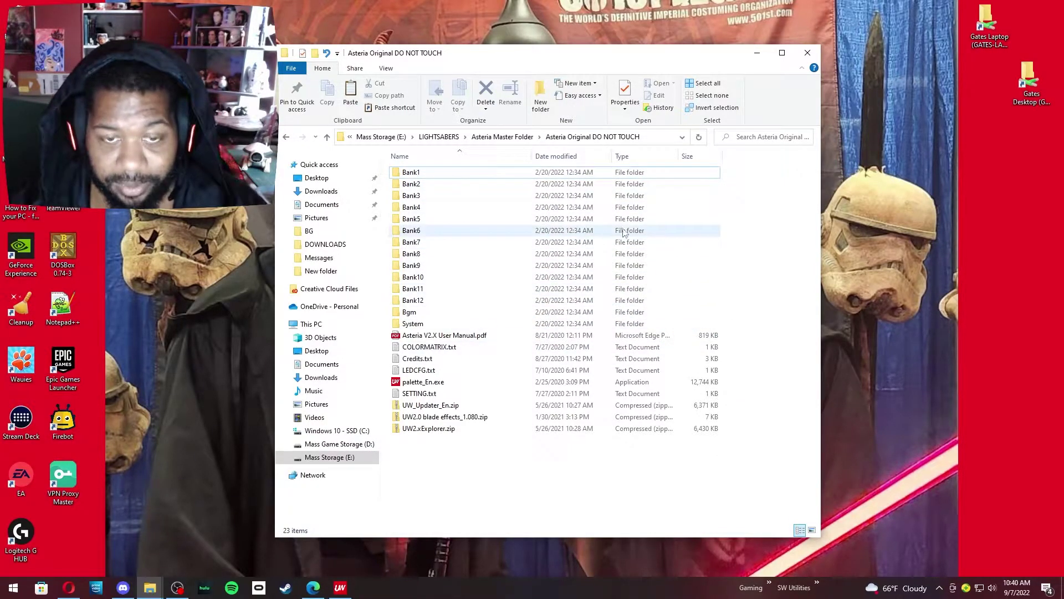
pyautogui.moveTo(691, 64)
pyautogui.mouseDown()
pyautogui.moveTo(825, 108)
pyautogui.moveTo(674, 59)
pyautogui.mouseUp()
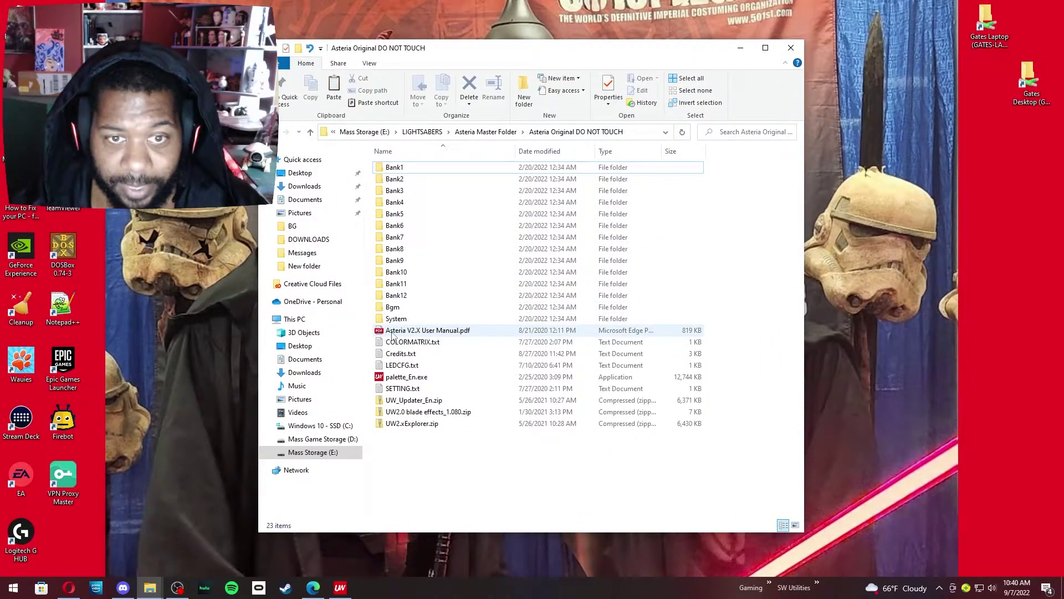
# - Open Asteria V2.X User Manual.pdf, minimize the folder window, and reposition and widen the manual's window
pyautogui.doubleClick(440, 335)
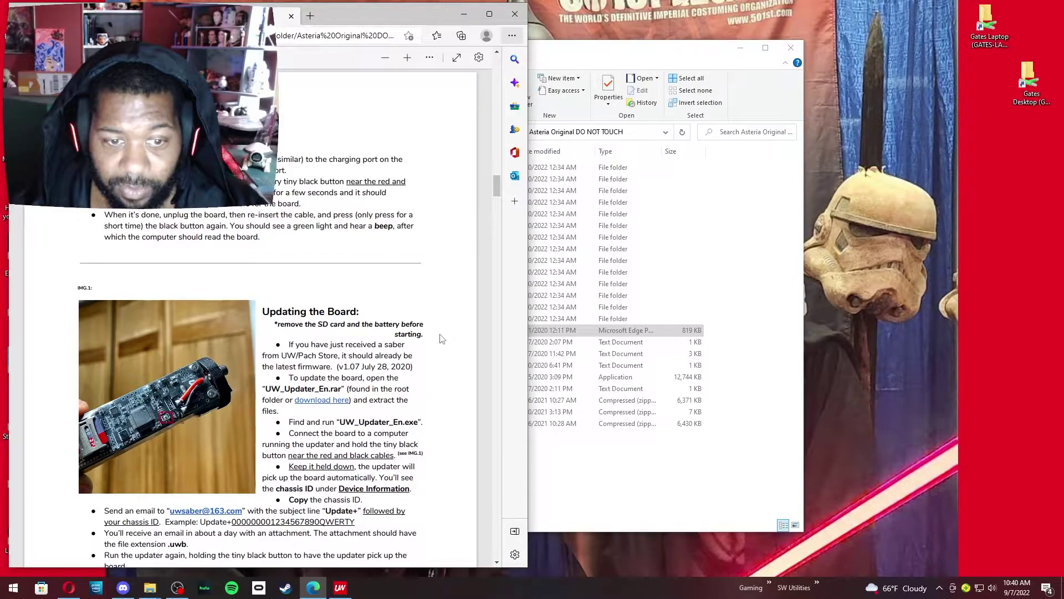
pyautogui.click(740, 50)
pyautogui.moveTo(401, 16); pyautogui.dragTo(665, 17)
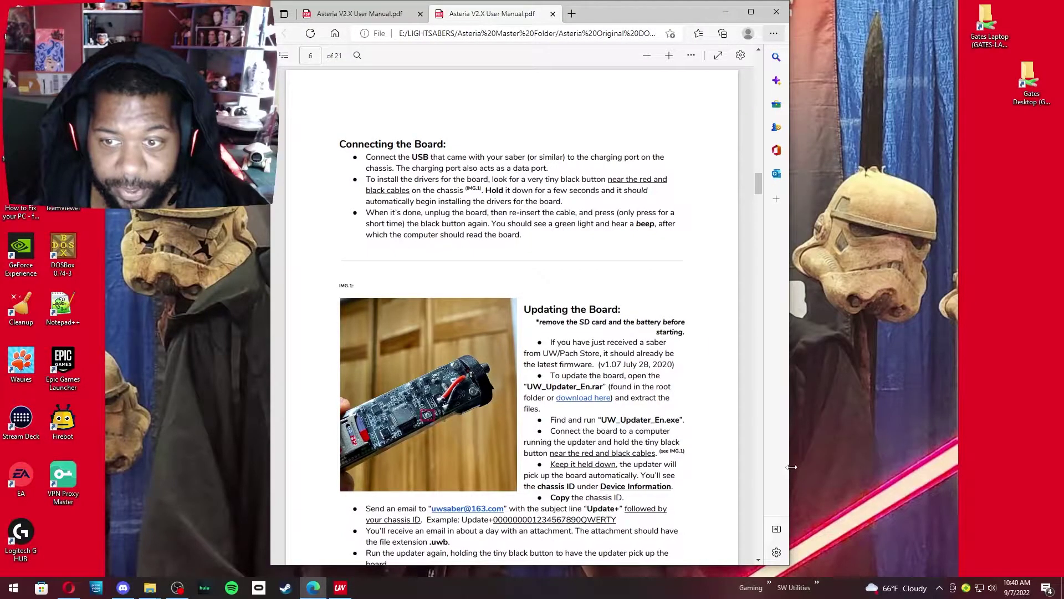
pyautogui.moveTo(792, 467); pyautogui.dragTo(891, 478)
pyautogui.moveTo(268, 271); pyautogui.dragTo(193, 271)
# - Read the manual's board connection and update instructions, highlighting the passage about the UW_Updater_En.rar file
pyautogui.scroll(-3, 578, 226)
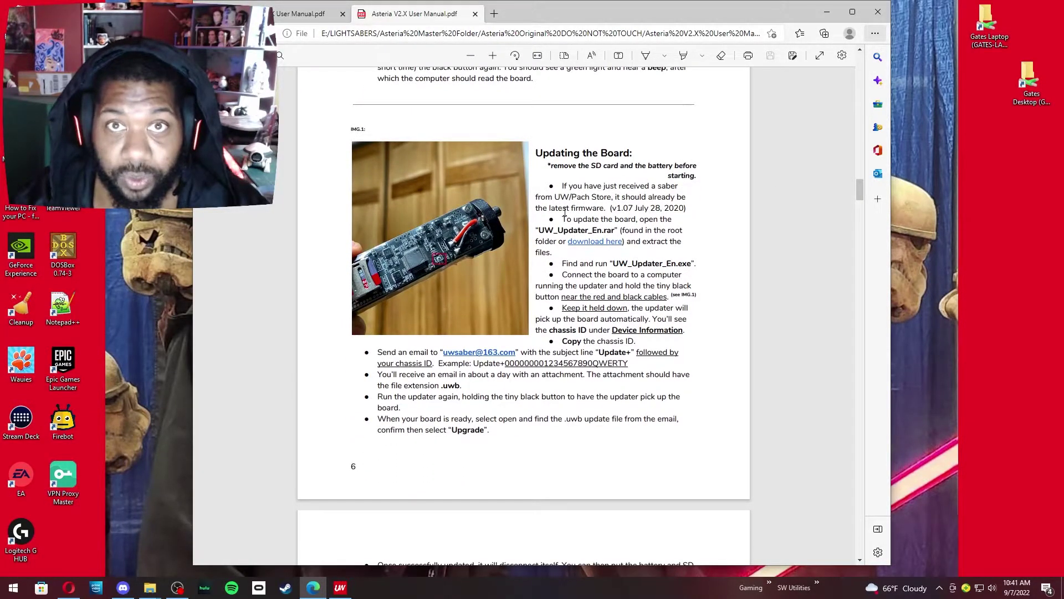
pyautogui.scroll(7, 575, 200)
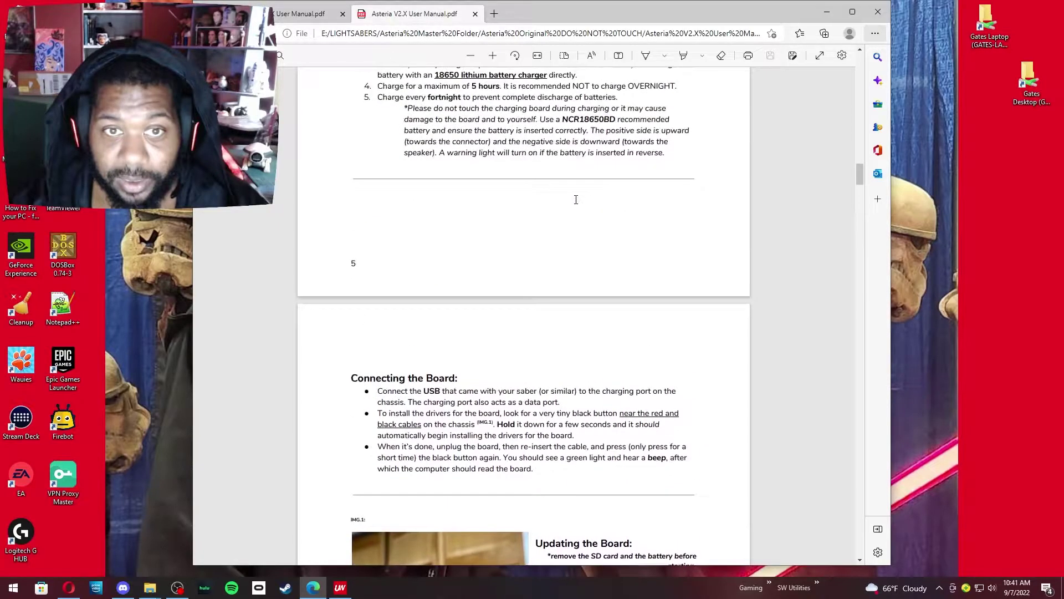
pyautogui.scroll(-8, 577, 200)
pyautogui.scroll(3, 582, 198)
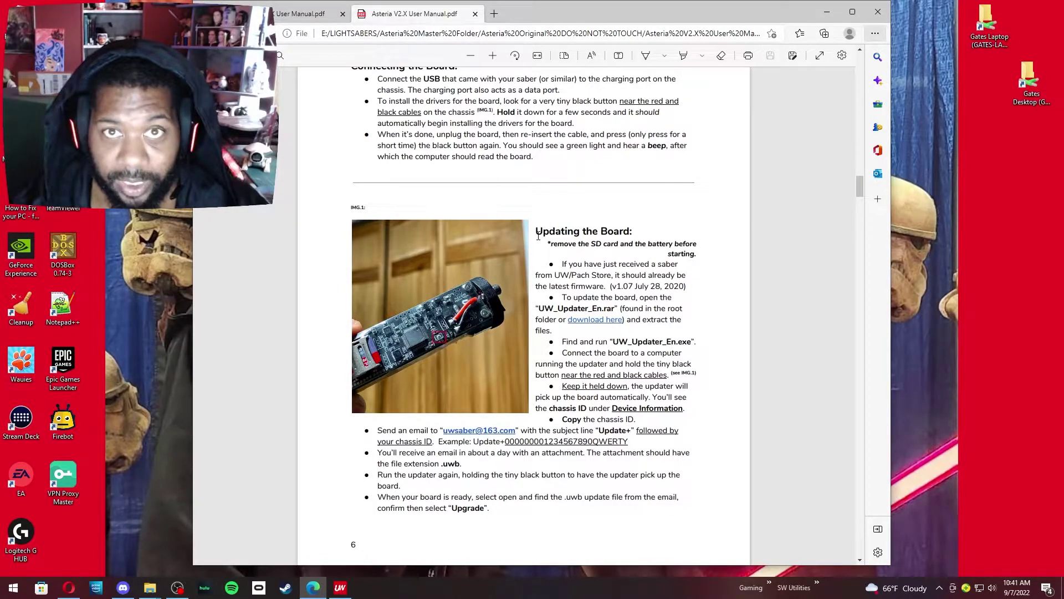
pyautogui.scroll(-8, 568, 258)
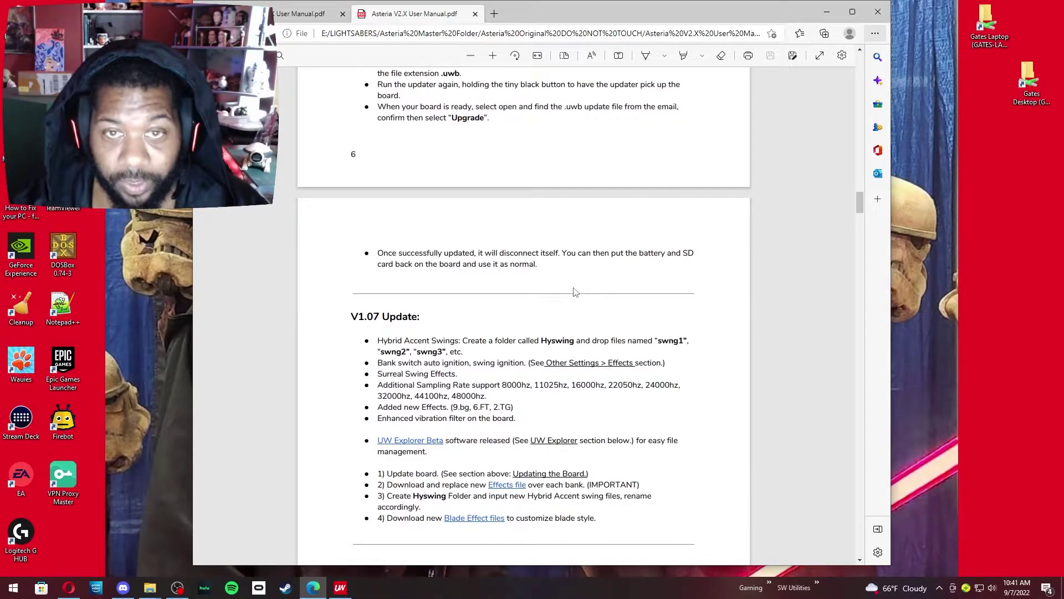
pyautogui.scroll(3, 575, 290)
pyautogui.scroll(1, 576, 293)
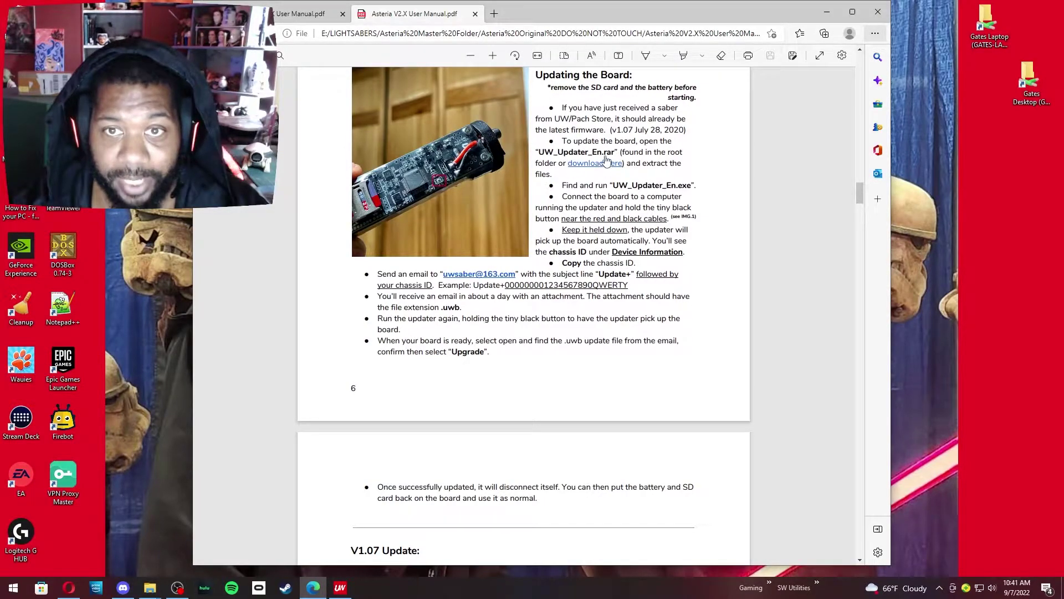
pyautogui.moveTo(536, 151); pyautogui.dragTo(686, 170)
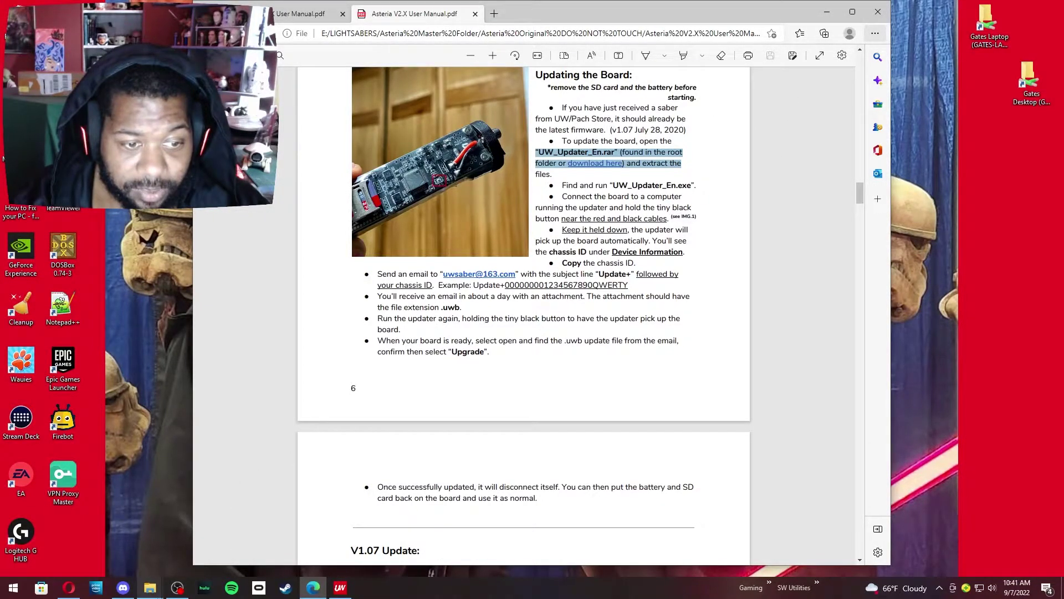
# - Switch to UW Upgrade 1.10, minimize the manual, and enlarge and reposition the updater window
pyautogui.moveTo(150, 587)
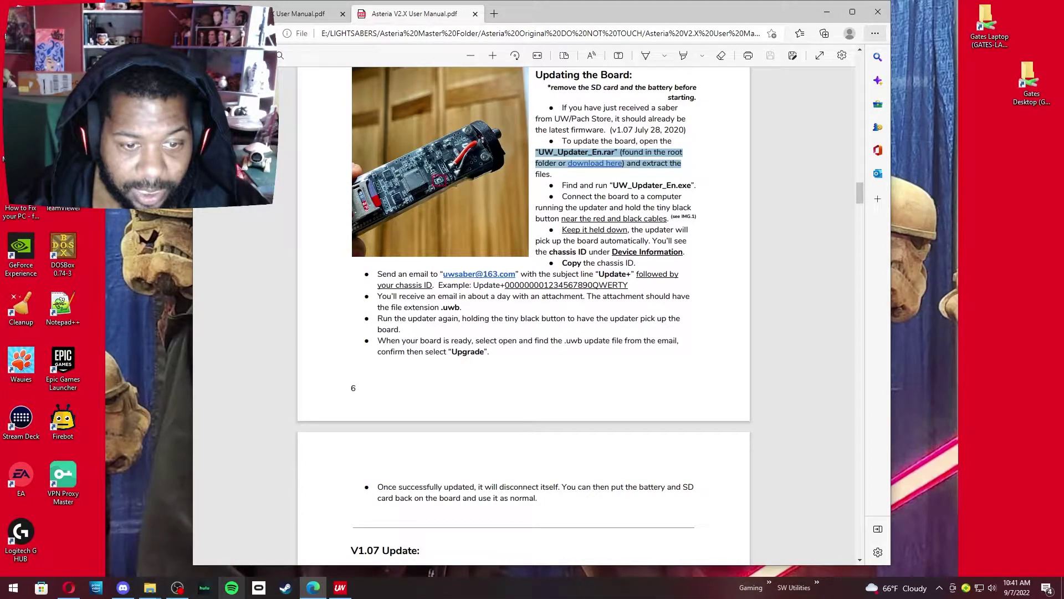
pyautogui.moveTo(341, 592)
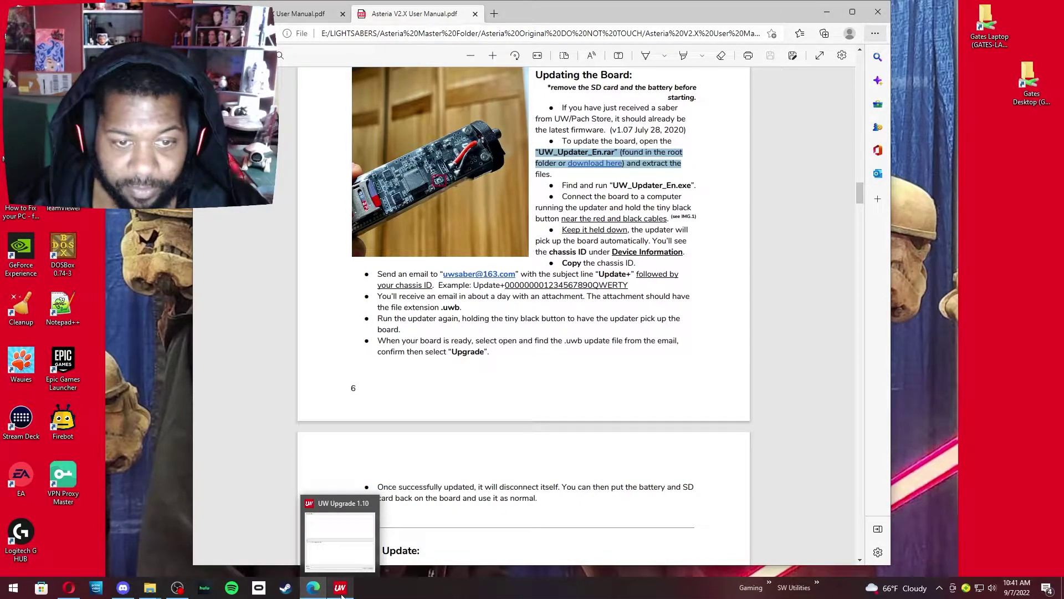
pyautogui.click(341, 592)
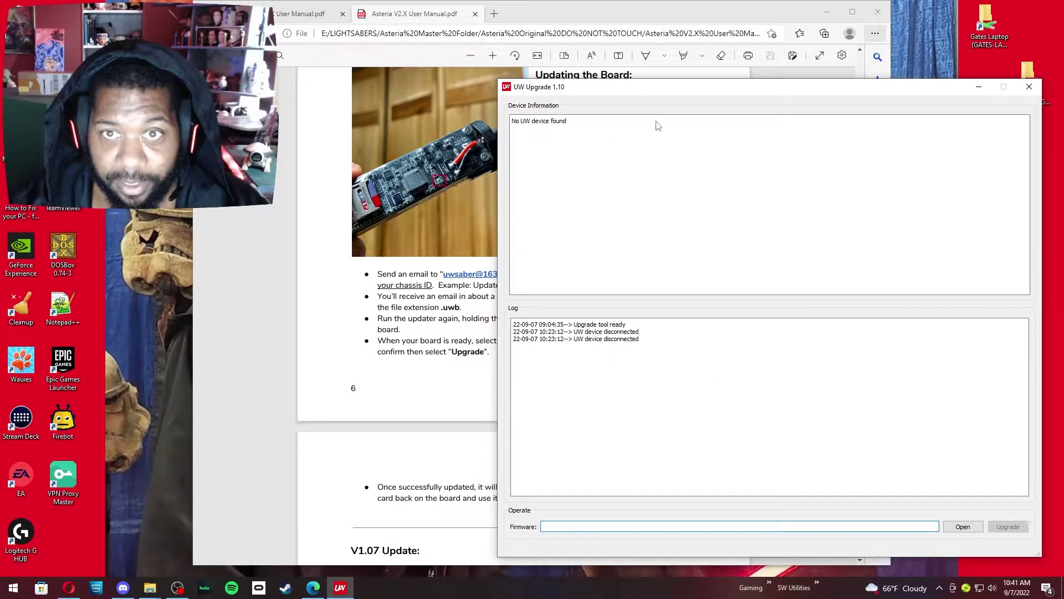
pyautogui.moveTo(665, 89); pyautogui.dragTo(427, 71)
pyautogui.click(826, 12)
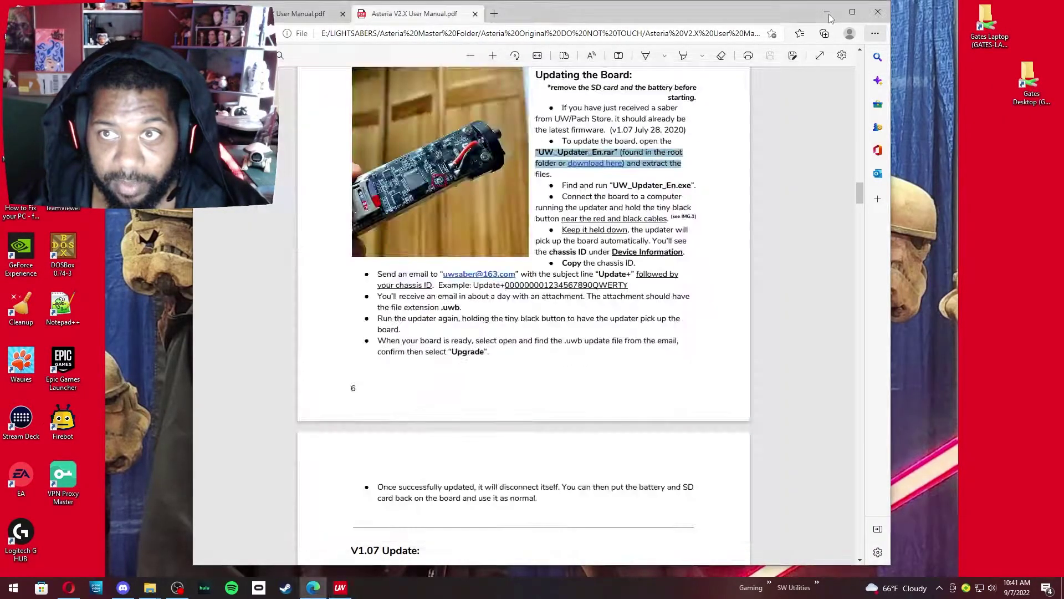
pyautogui.moveTo(647, 73); pyautogui.dragTo(662, 51)
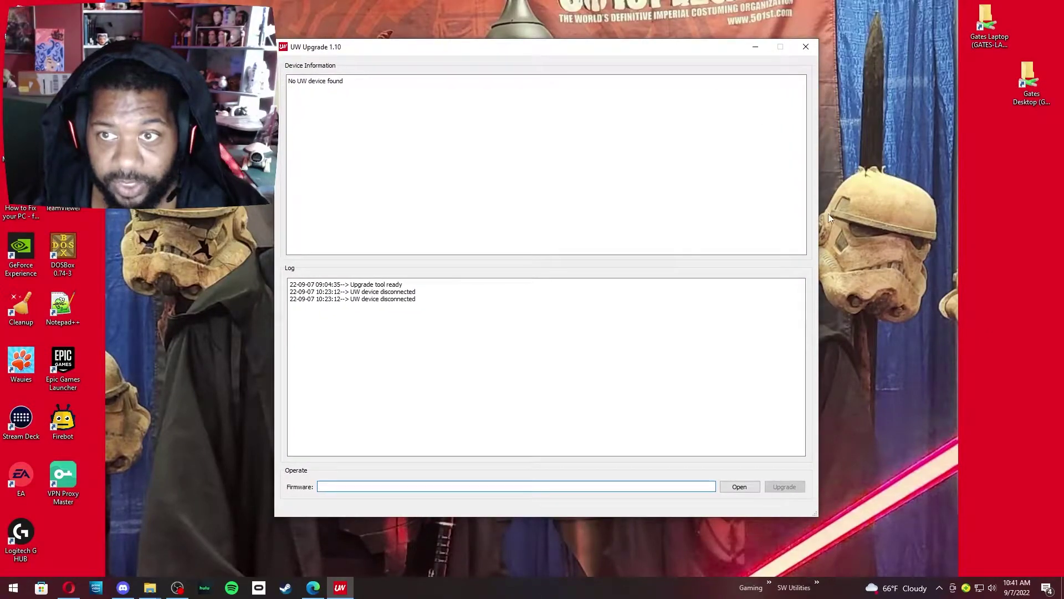
pyautogui.moveTo(819, 218); pyautogui.dragTo(868, 225)
pyautogui.moveTo(510, 516); pyautogui.dragTo(498, 569)
pyautogui.moveTo(532, 49); pyautogui.dragTo(463, 38)
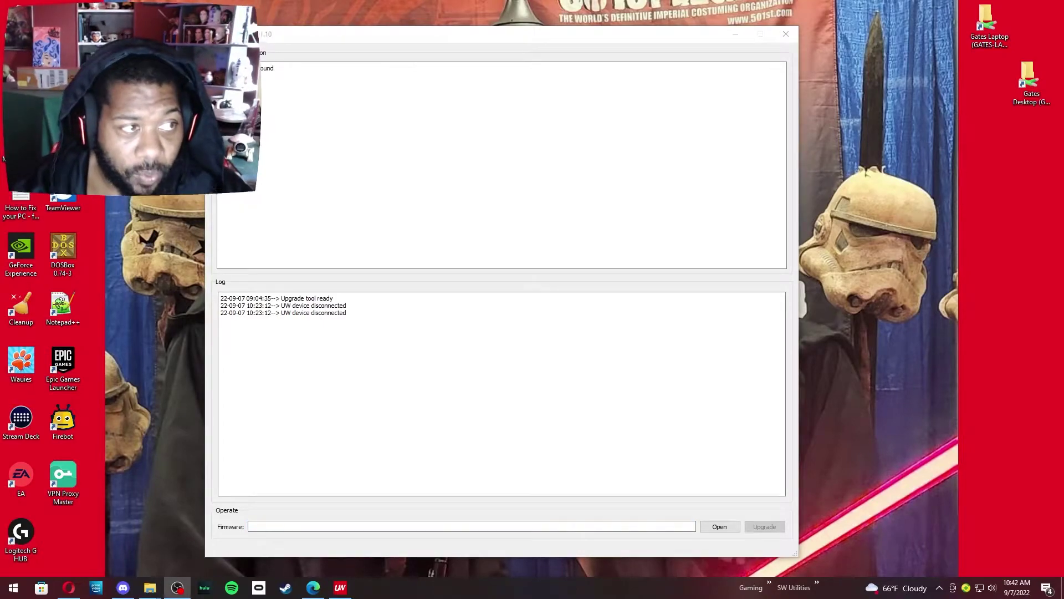
pyautogui.moveTo(365, 38); pyautogui.dragTo(519, 47)
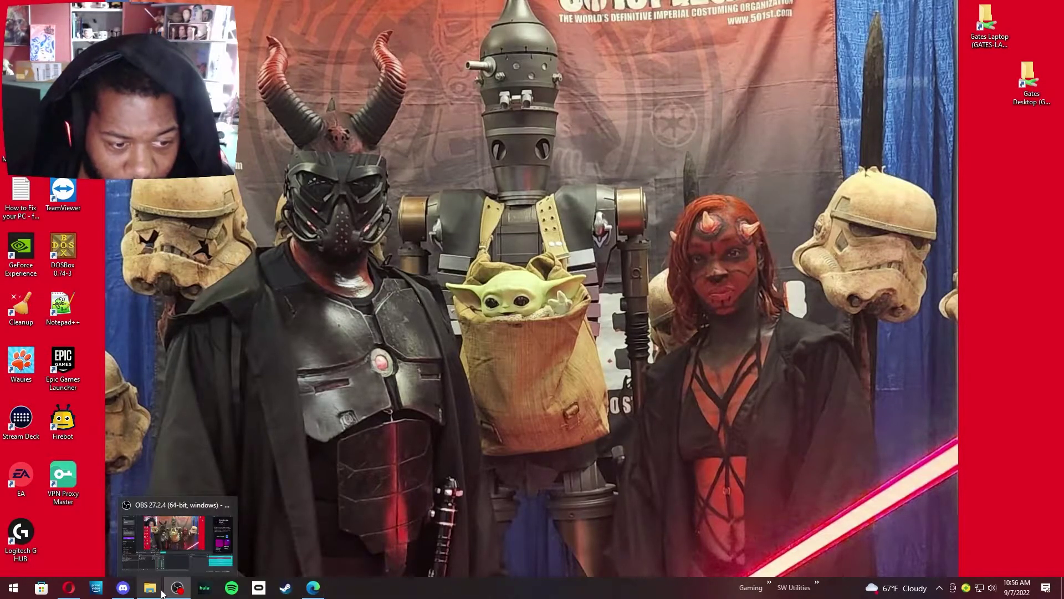
# - Launch UW_Updater_En.exe from the Asteria Master Folder, enlarge its window, and minimize the folder window
pyautogui.moveTo(160, 592)
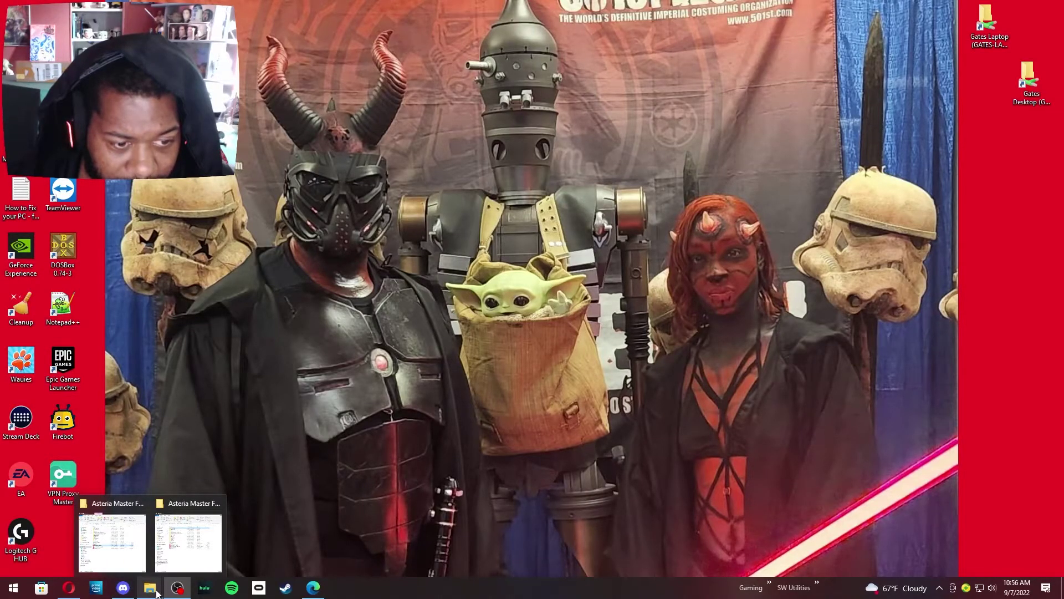
pyautogui.click(189, 541)
pyautogui.doubleClick(435, 308)
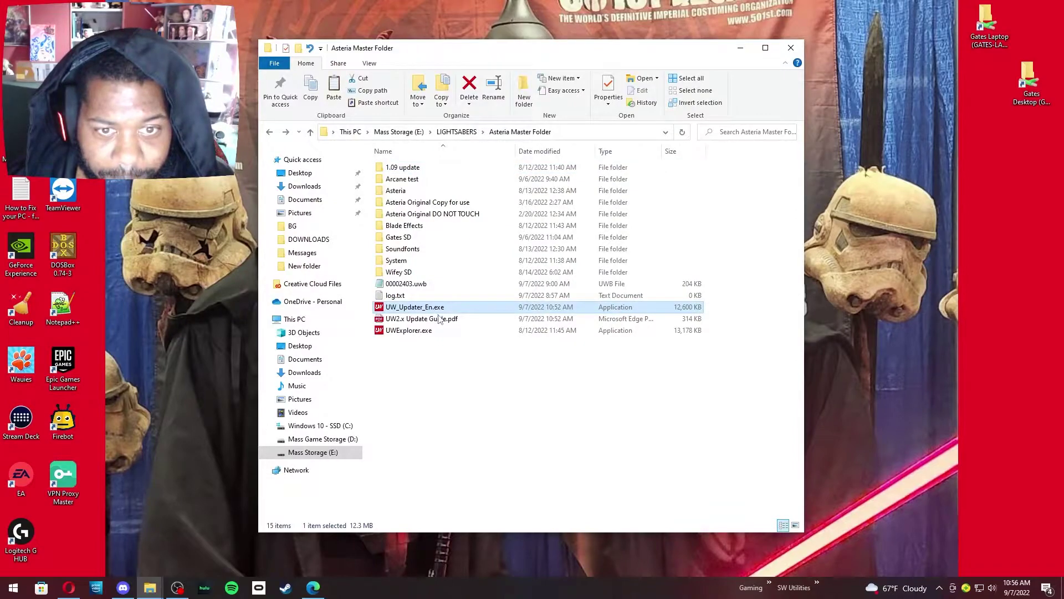
pyautogui.click(563, 315)
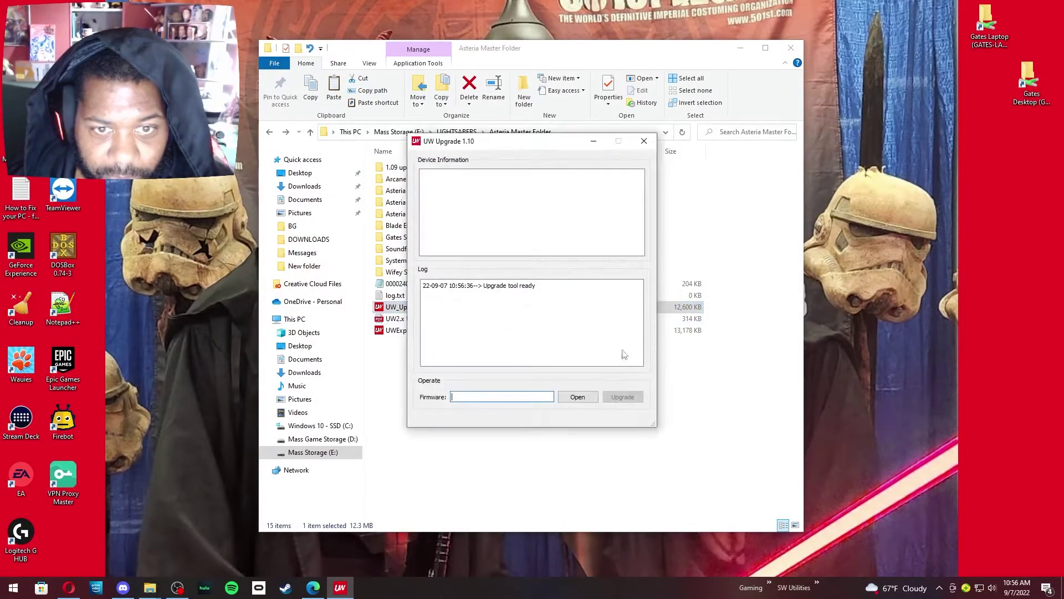
pyautogui.moveTo(649, 426); pyautogui.dragTo(827, 569)
pyautogui.moveTo(636, 149); pyautogui.dragTo(563, 73)
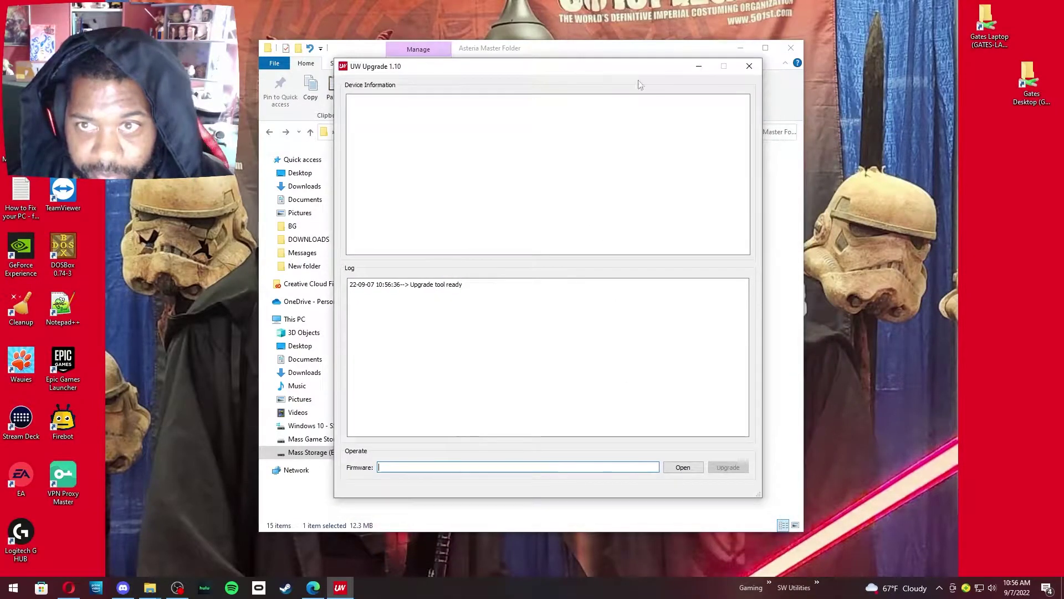
pyautogui.click(740, 48)
pyautogui.moveTo(656, 58); pyautogui.dragTo(658, 37)
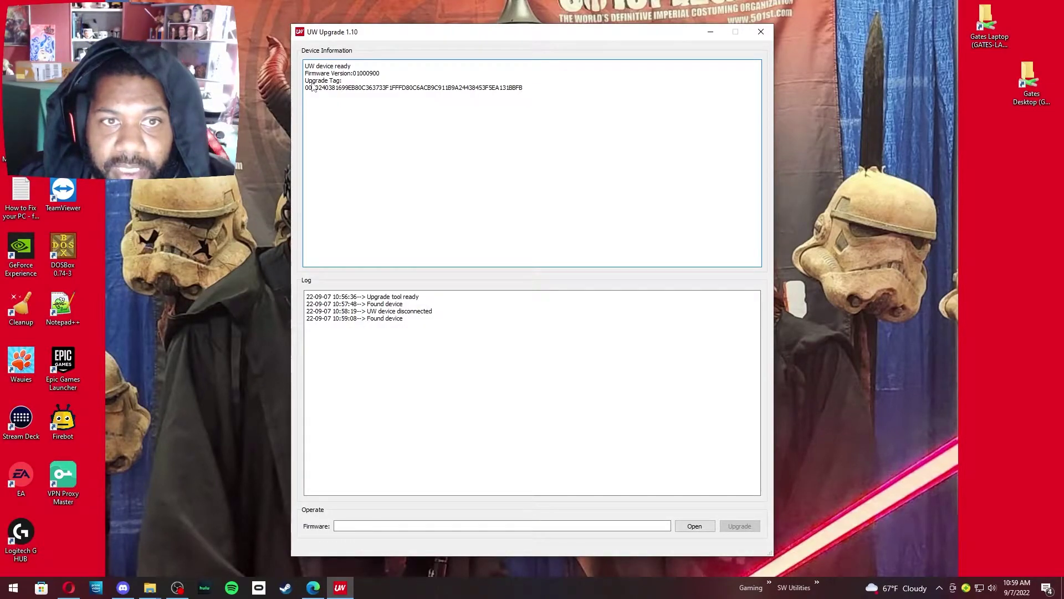
# - Copy the full upgrade tag from the device information and minimize the updater
pyautogui.moveTo(306, 88); pyautogui.dragTo(508, 98)
pyautogui.rightClick(510, 91)
pyautogui.click(544, 97)
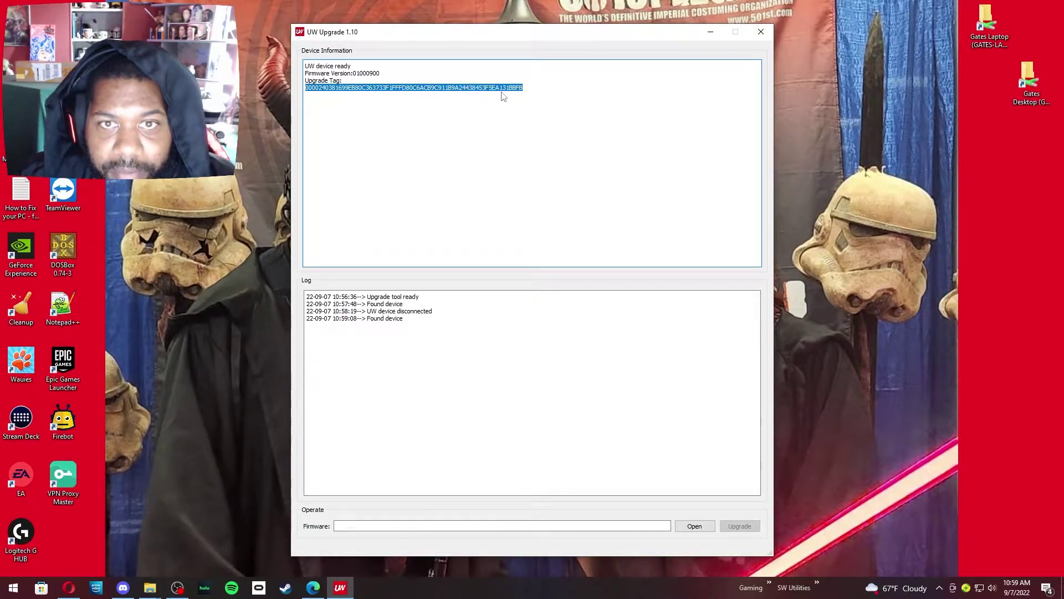
pyautogui.click(710, 33)
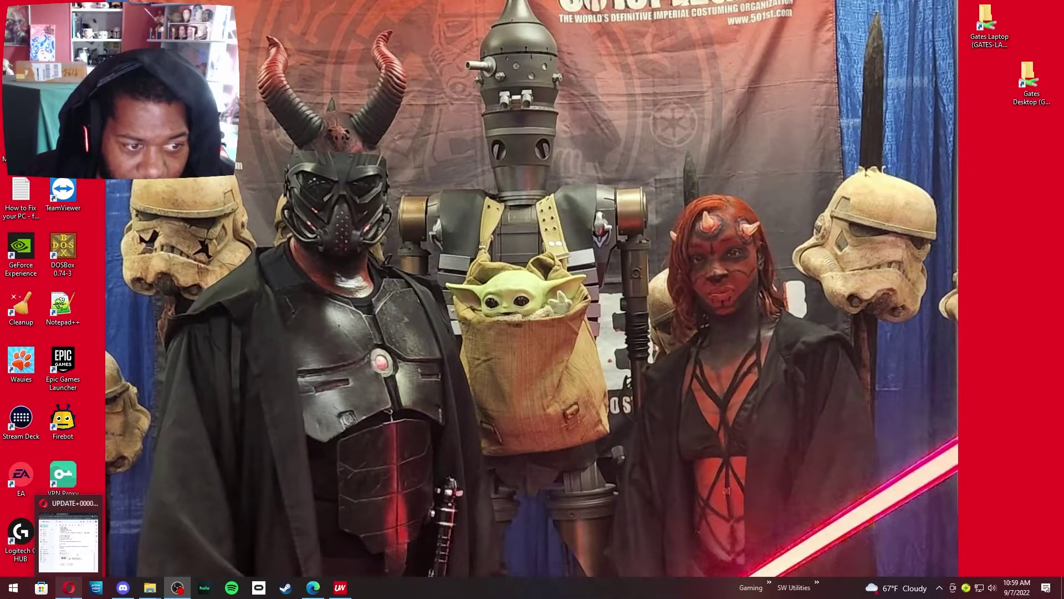
# - Switch to Gmail in the Opera browser and start a new message addressed to the UW saber update e-mail contact
pyautogui.click(69, 587)
pyautogui.moveTo(870, 56); pyautogui.dragTo(647, 51)
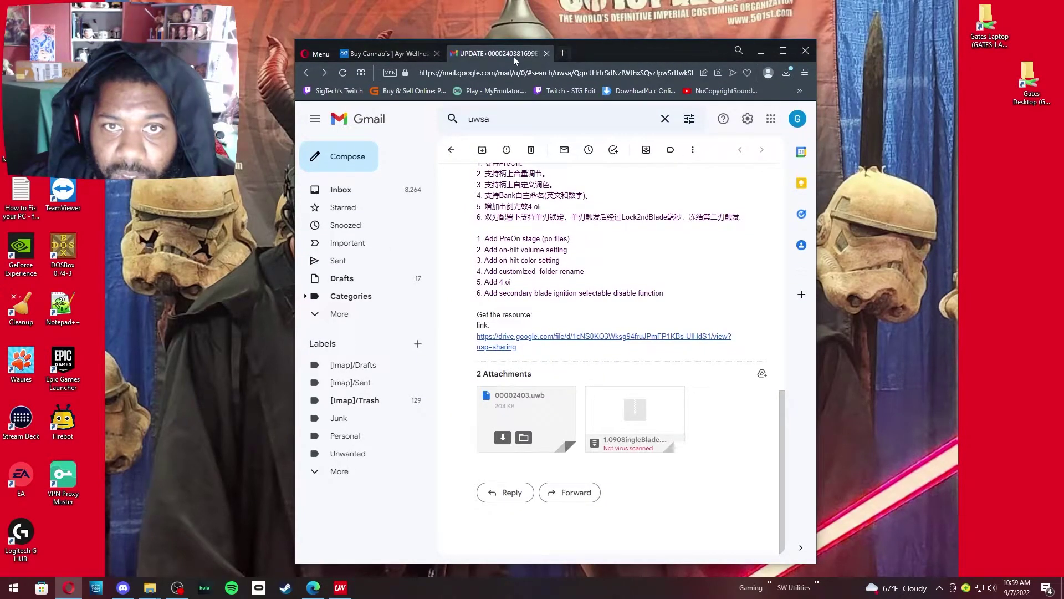
pyautogui.click(362, 166)
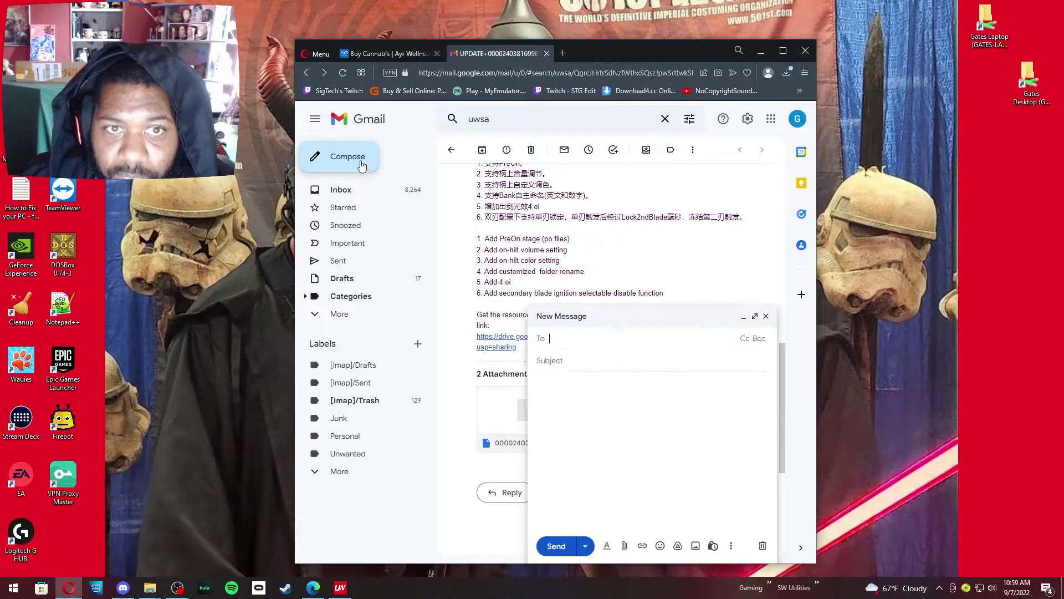
pyautogui.click(588, 337)
pyautogui.write('uw')
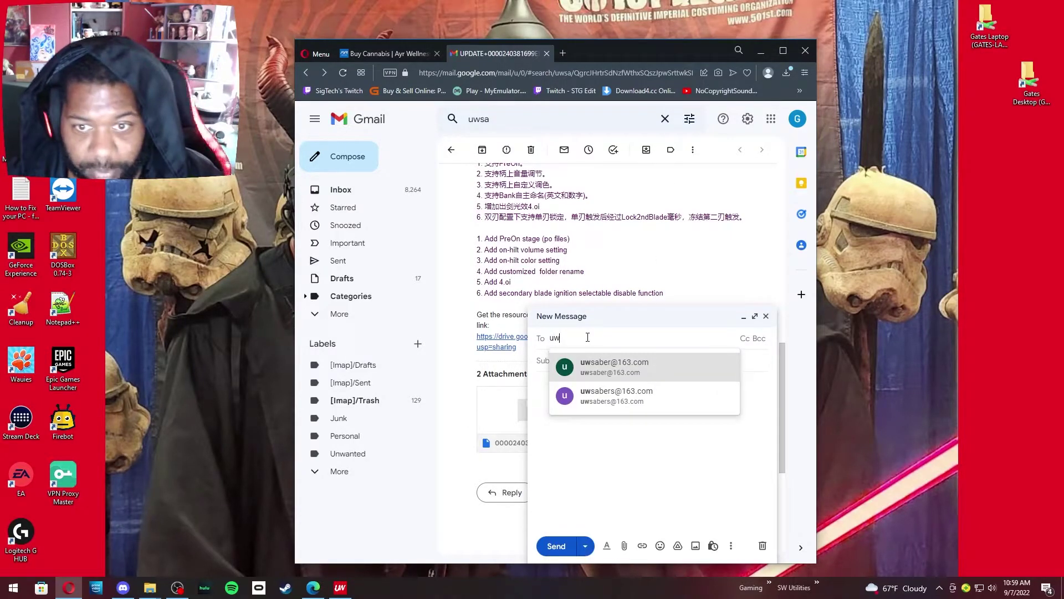
pyautogui.moveTo(610, 374)
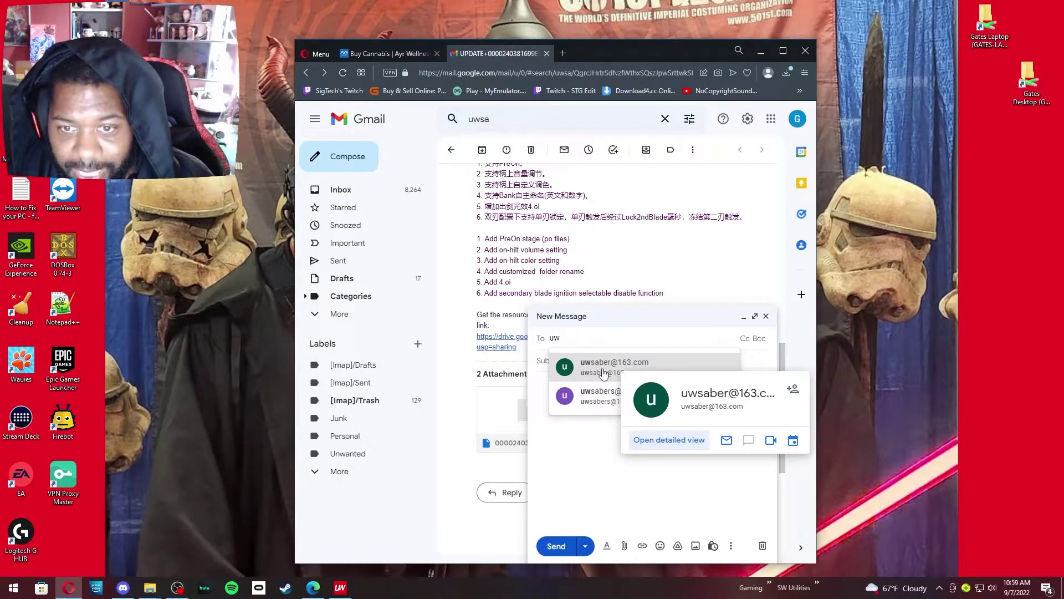
pyautogui.click(604, 369)
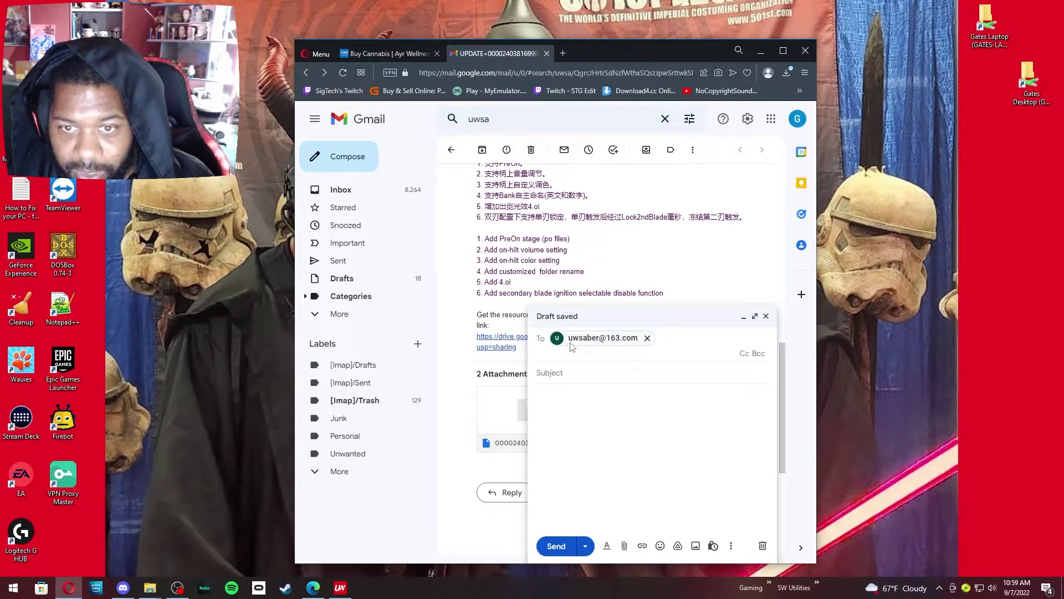
# - Fill in the e-mail subject with UPDATE+ followed directly by the copied upgrade tag
pyautogui.click(583, 374)
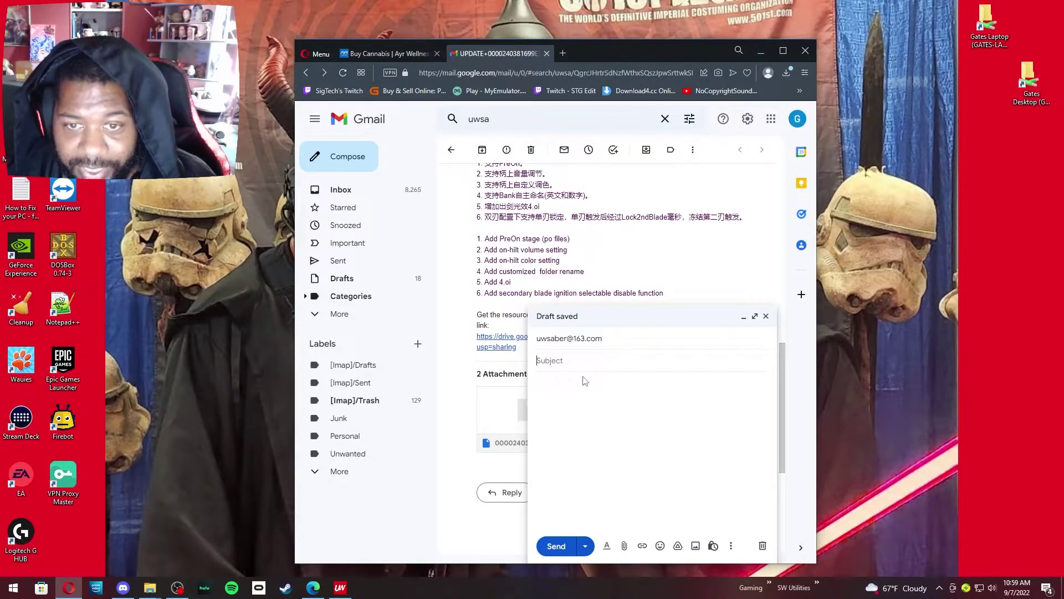
pyautogui.write('UPDATE')
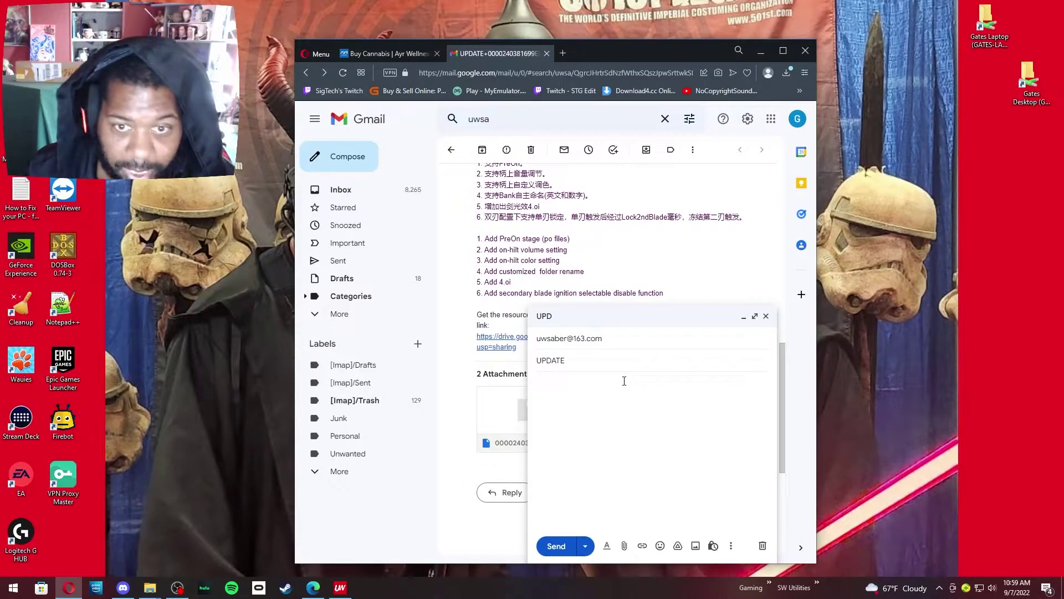
pyautogui.write('+')
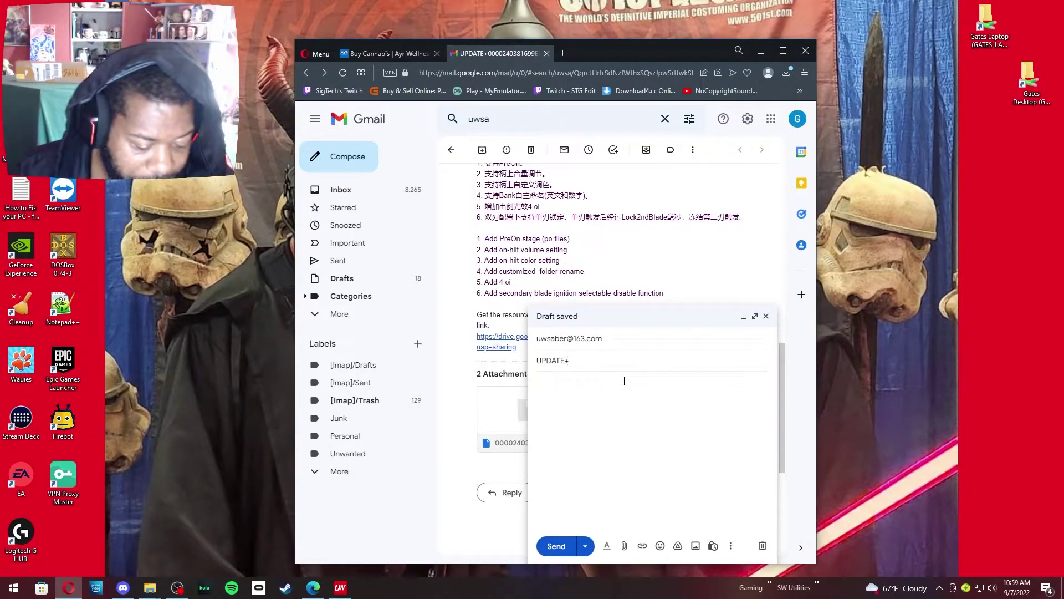
pyautogui.write('V')
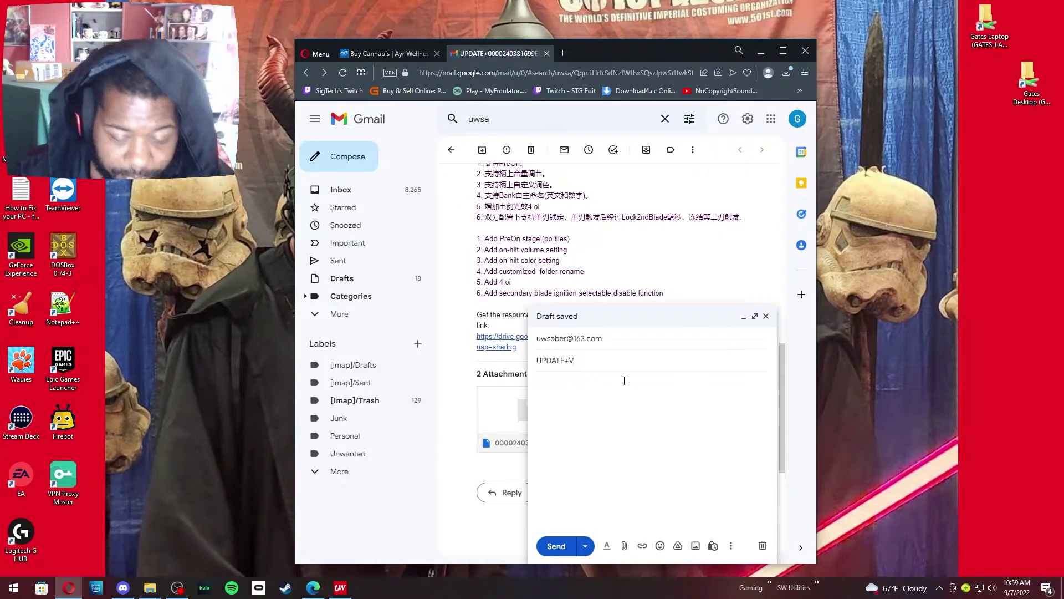
pyautogui.hotkey('ctrl', 'v')
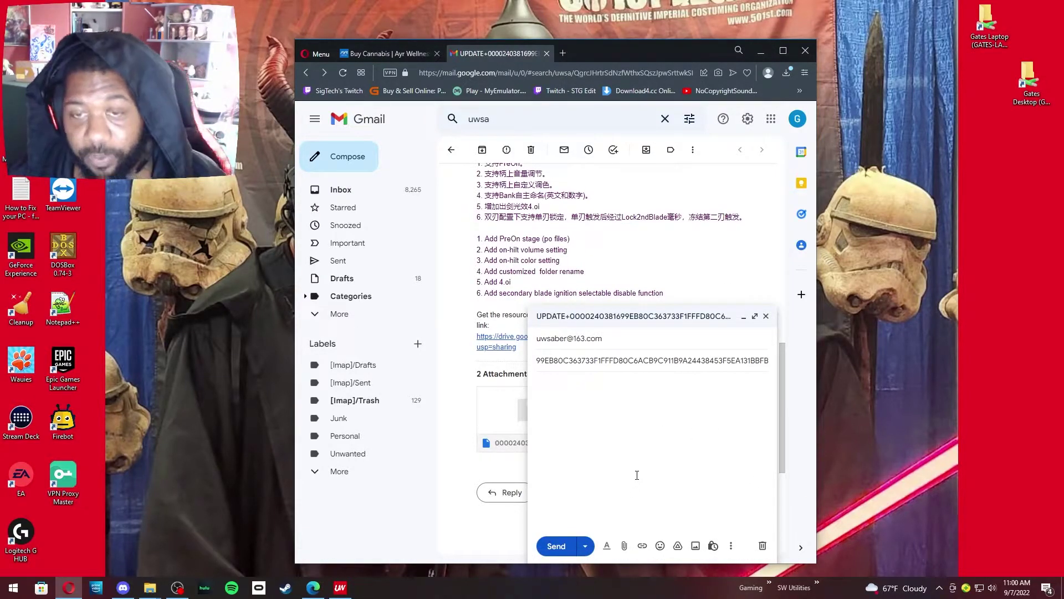
# - Draft "please send update." as the message body and clear the body again
pyautogui.click(628, 415)
pyautogui.write('please ')
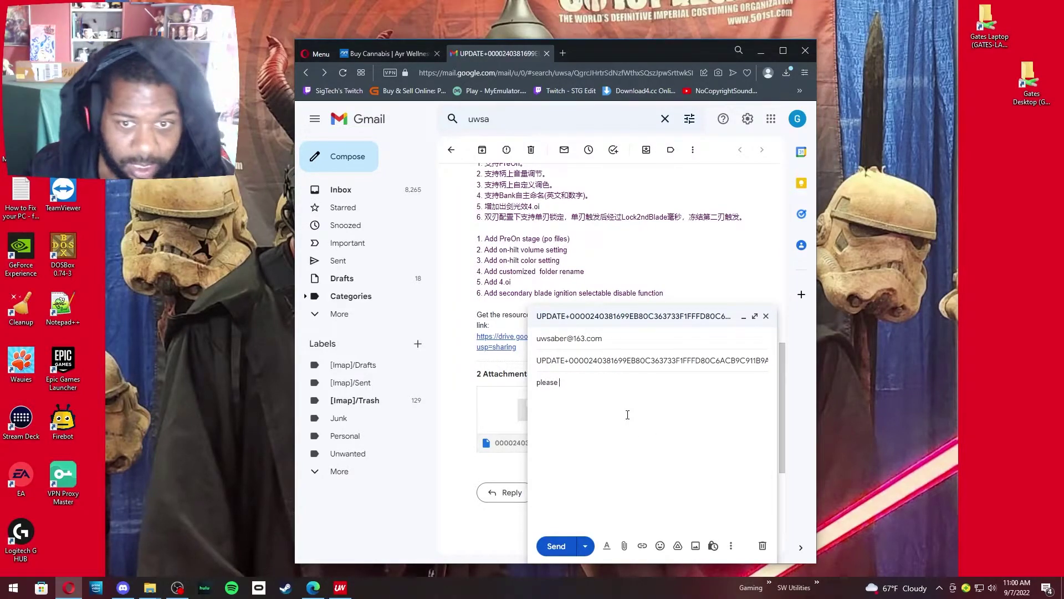
pyautogui.write('update')
pyautogui.press('BackSpace')
pyautogui.press('BackSpace')
pyautogui.press('BackSpace')
pyautogui.write('se')
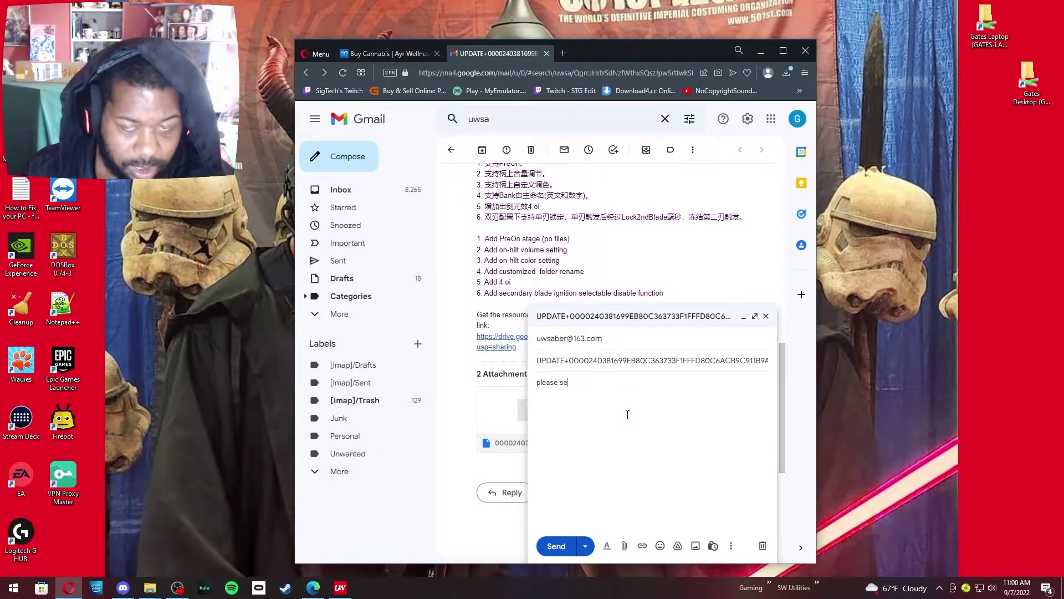
pyautogui.write('nd up')
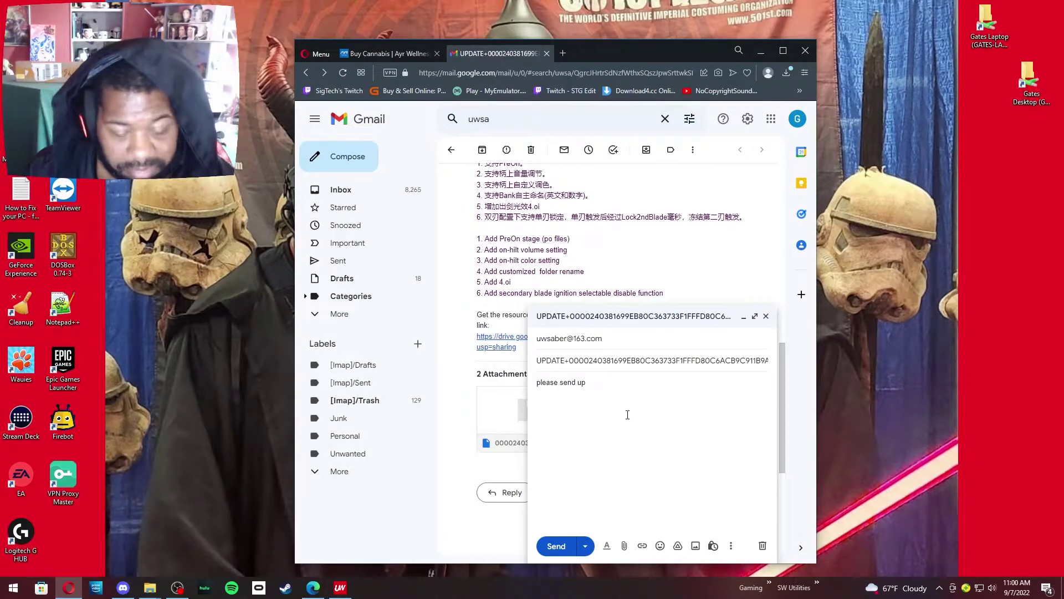
pyautogui.write('date.')
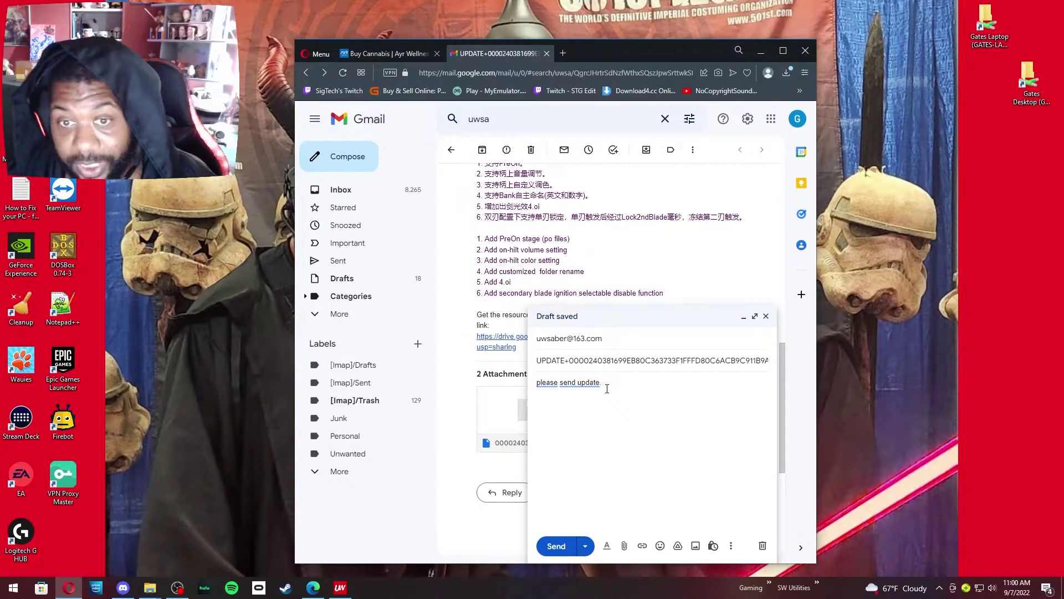
pyautogui.moveTo(606, 388); pyautogui.dragTo(535, 387)
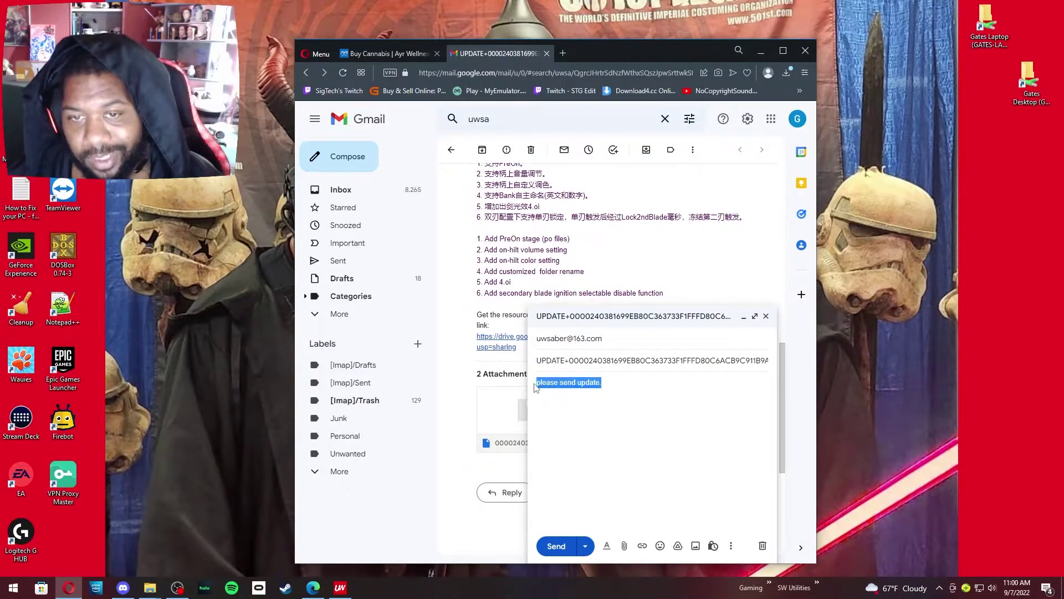
pyautogui.press('BackSpace')
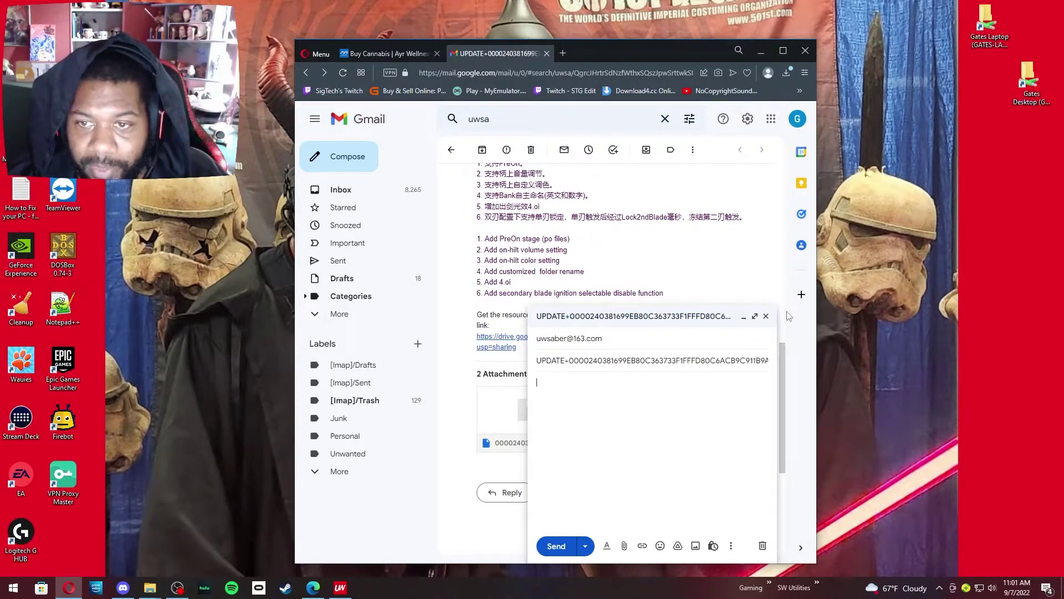
# - Minimize the draft and examine the added features and attachments in the manufacturer's V1.09x upgrade reply
pyautogui.click(744, 316)
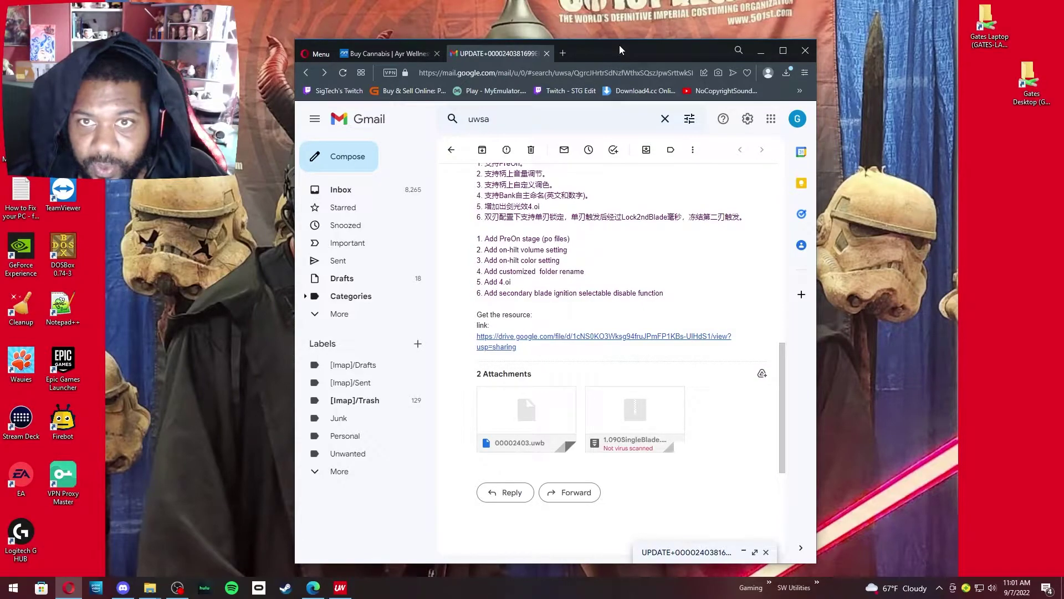
pyautogui.moveTo(620, 46); pyautogui.dragTo(570, 46)
pyautogui.scroll(2, 608, 277)
pyautogui.scroll(2, 609, 277)
pyautogui.scroll(-1, 609, 272)
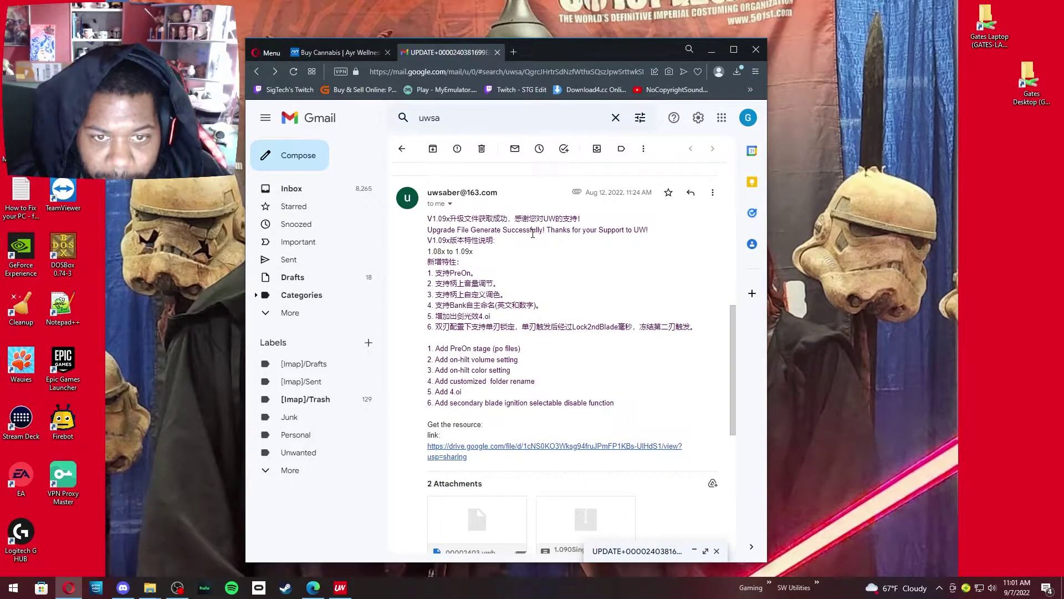
pyautogui.scroll(-1, 533, 233)
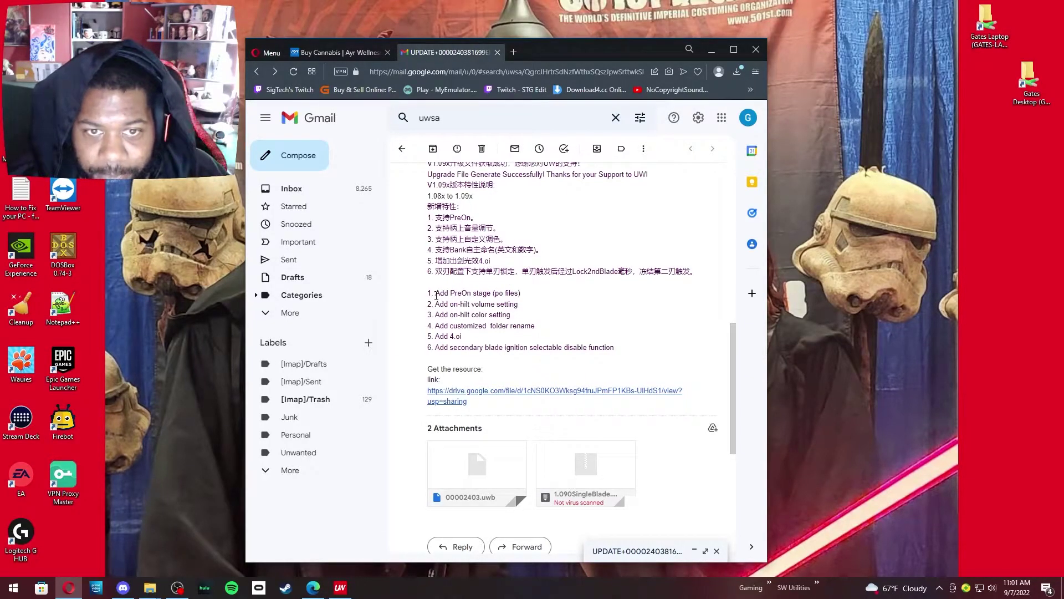
pyautogui.moveTo(436, 295); pyautogui.dragTo(533, 336)
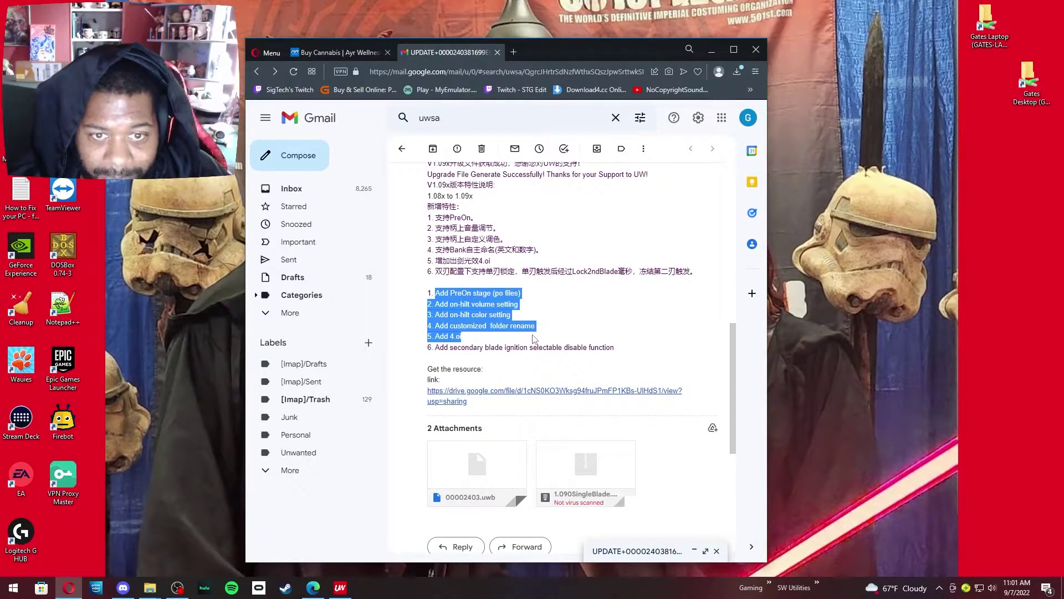
pyautogui.moveTo(533, 338); pyautogui.dragTo(599, 358)
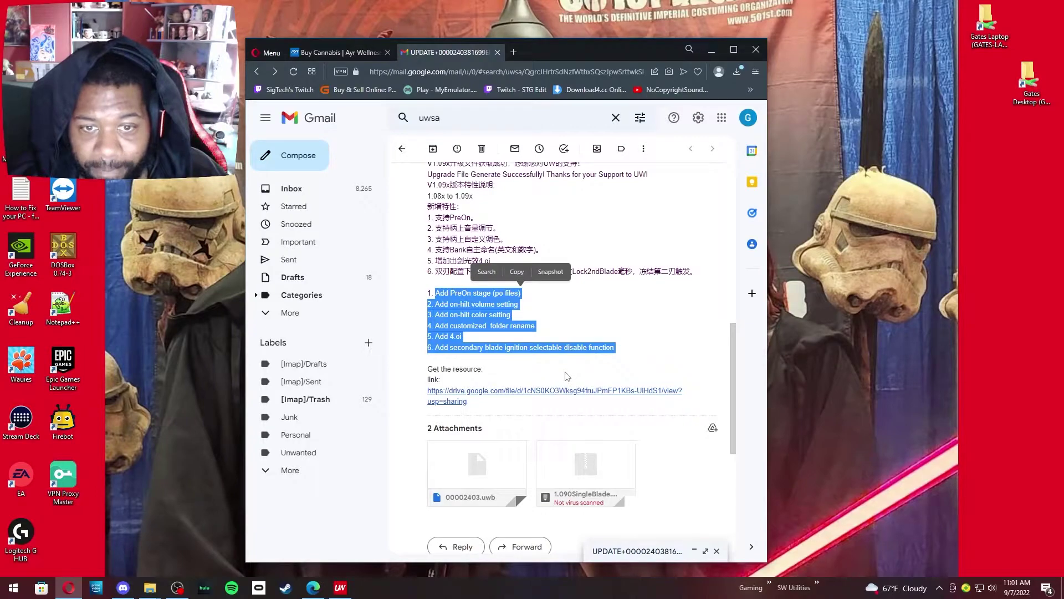
pyautogui.scroll(-1, 565, 374)
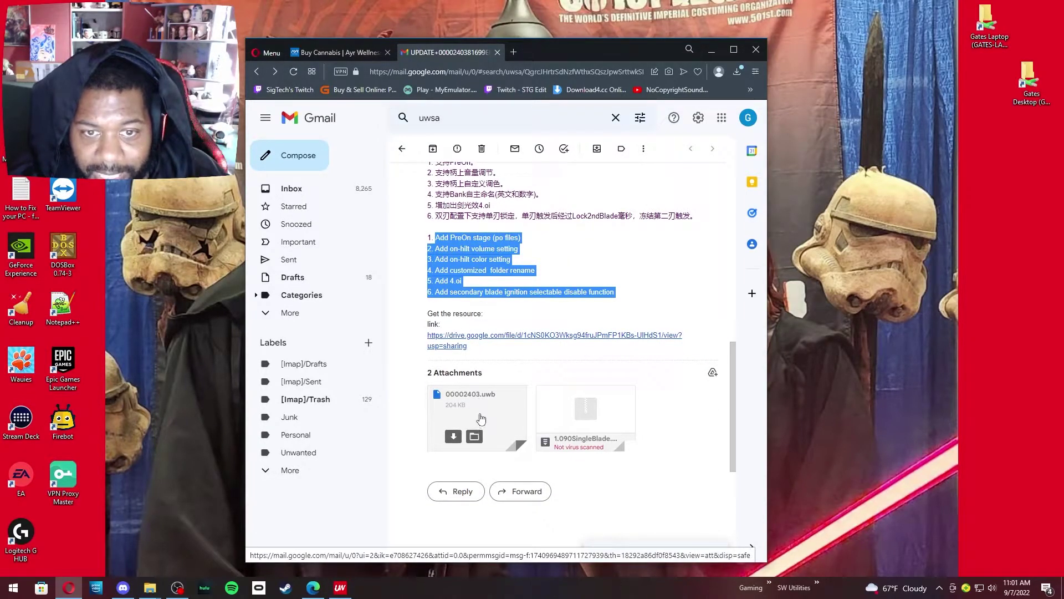
pyautogui.moveTo(465, 390)
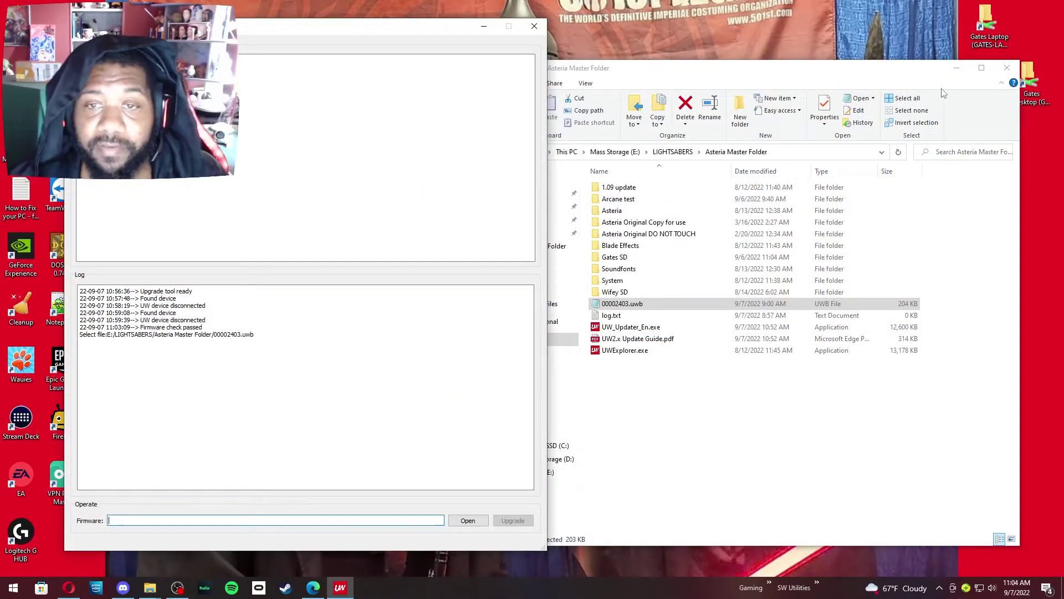
# - Switch to UW Upgrade, load 00002403.uwb from the Asteria Master Folder as the firmware file, and close the updater
pyautogui.hotkey('alt', 'Tab')
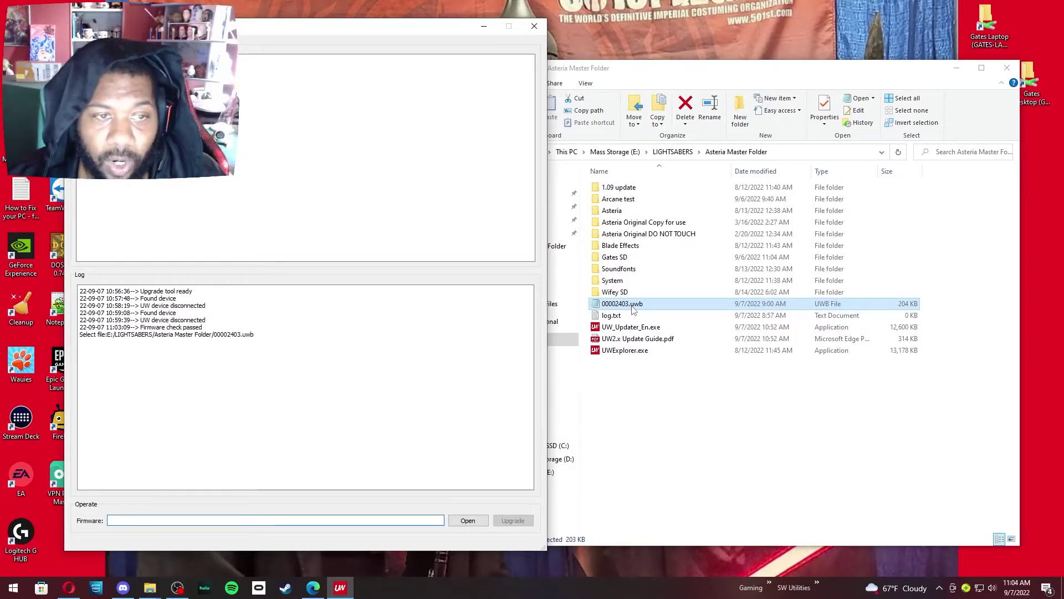
pyautogui.click(256, 90)
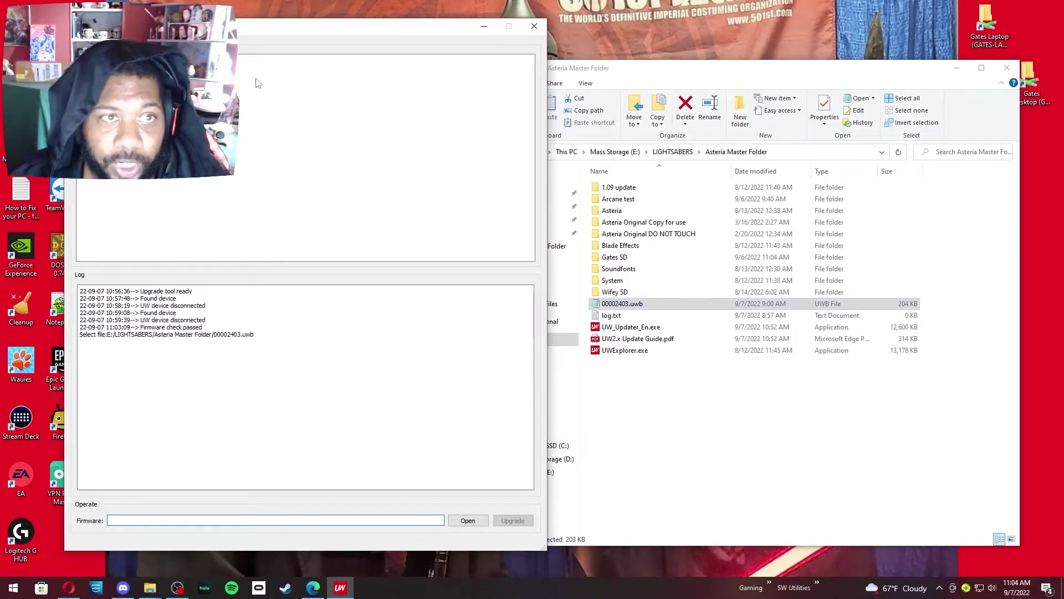
pyautogui.click(483, 28)
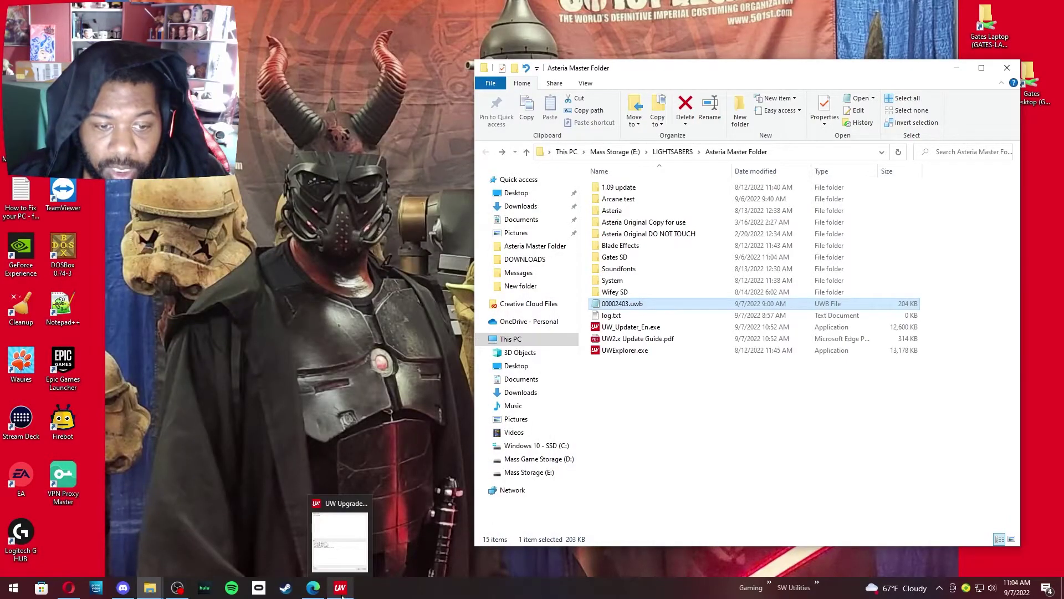
pyautogui.click(351, 583)
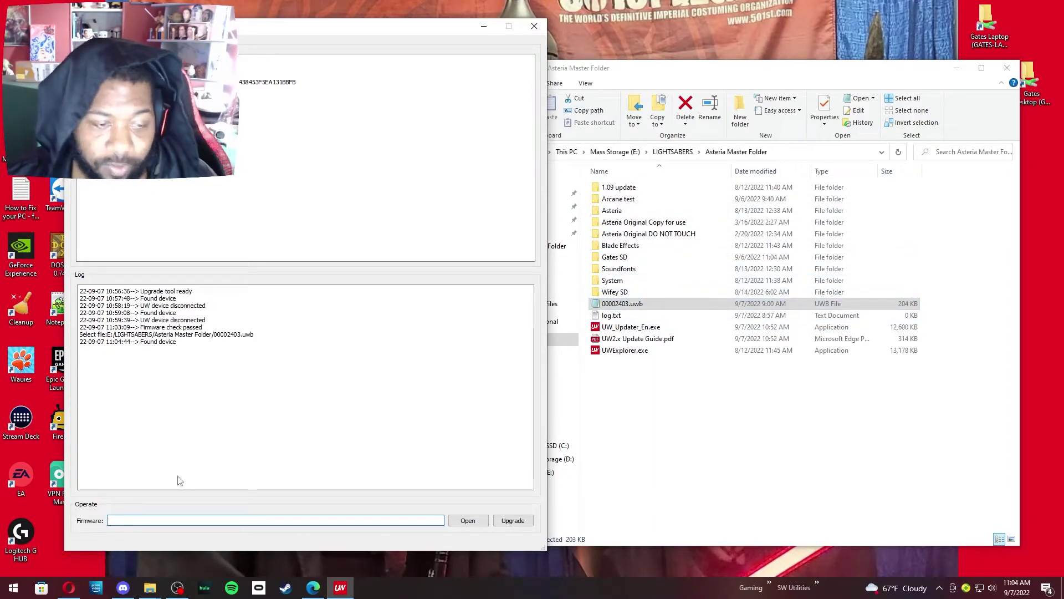
pyautogui.click(468, 521)
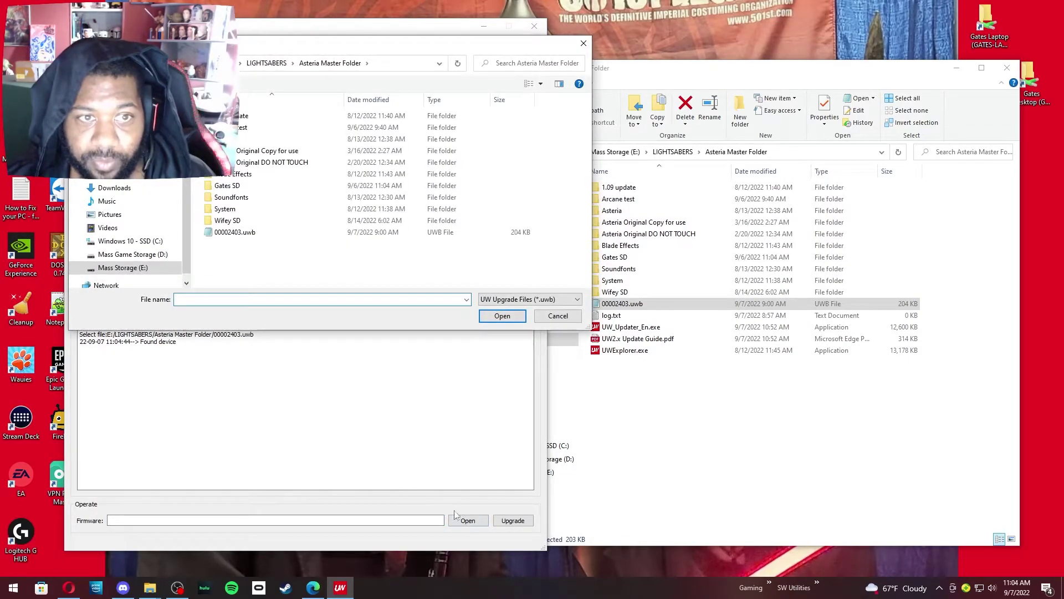
pyautogui.click(255, 235)
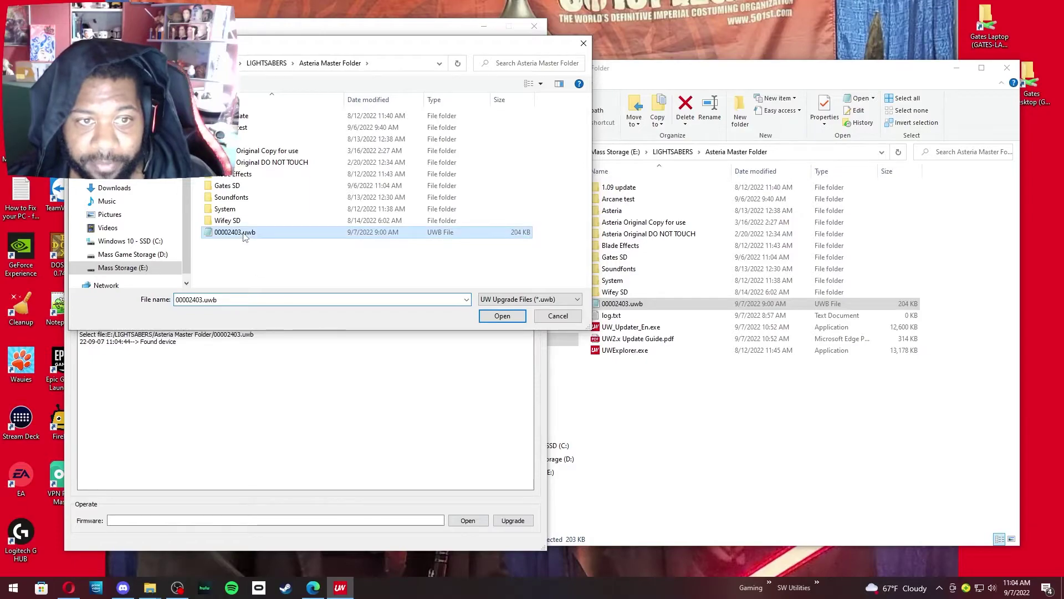
pyautogui.click(500, 317)
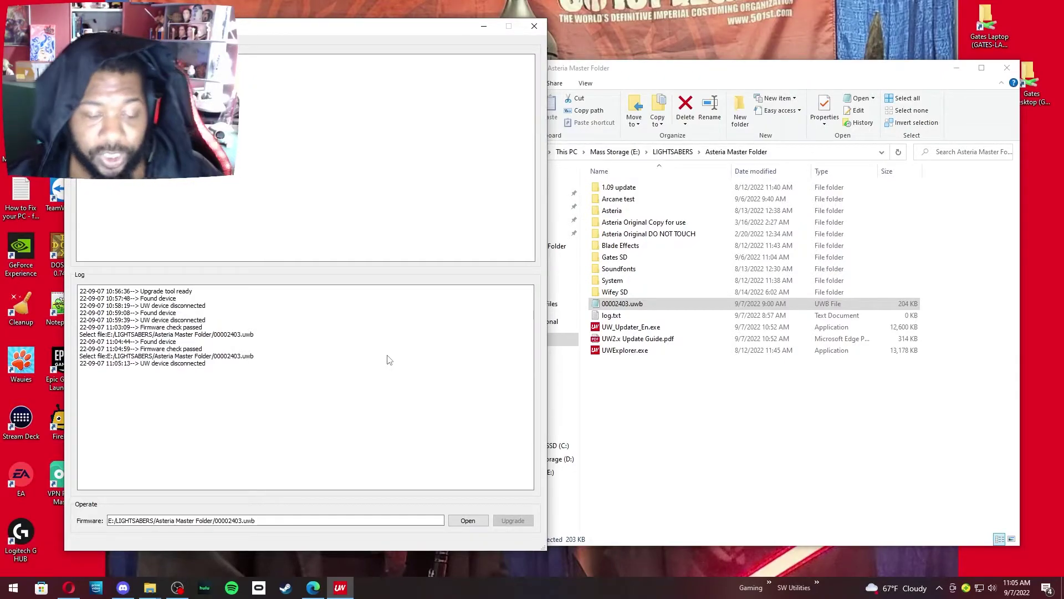
pyautogui.click(534, 26)
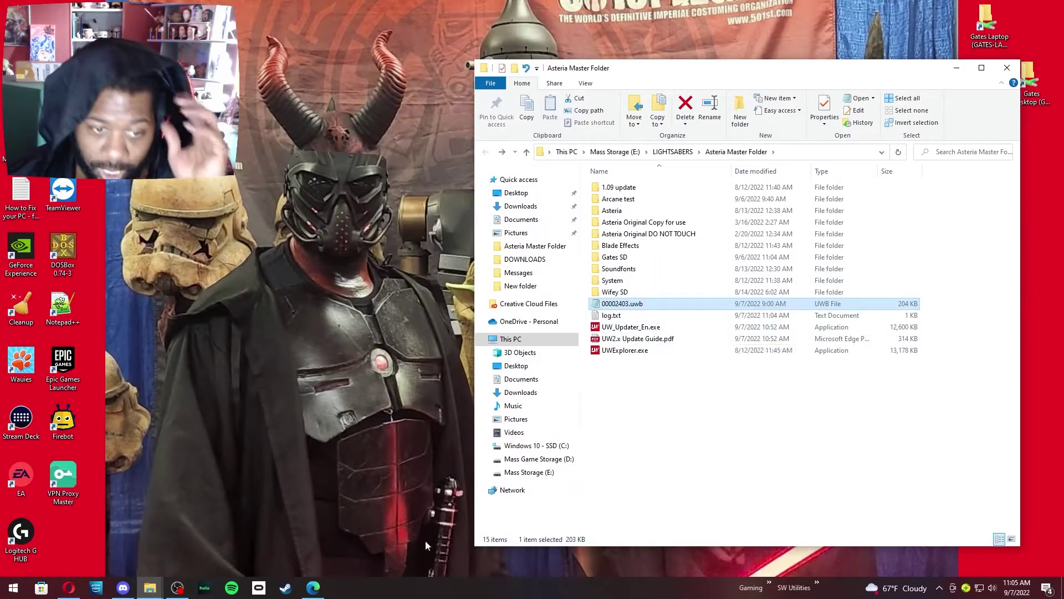
# - Switch to Gmail in Opera, check the 1.090SingleBlade.zip attachment in the upgrade reply, and minimize the browser
pyautogui.moveTo(311, 588)
pyautogui.moveTo(151, 592)
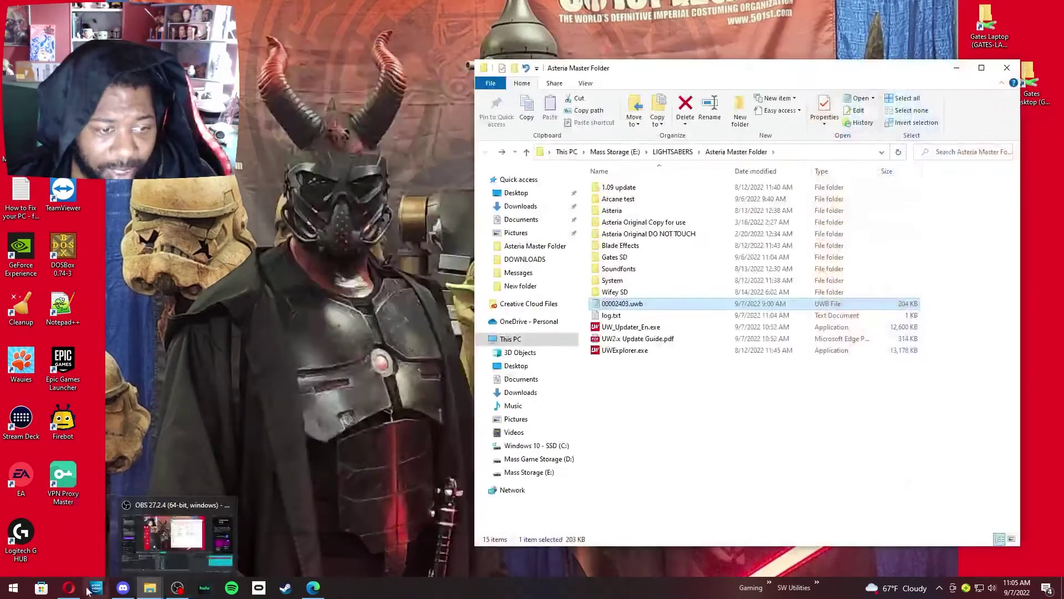
pyautogui.click(76, 590)
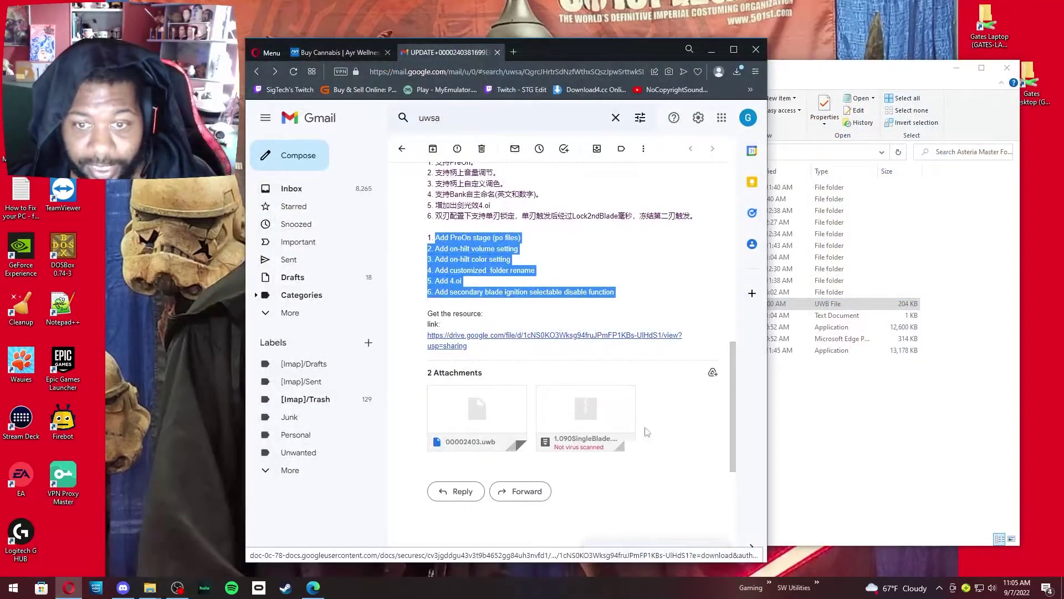
pyautogui.moveTo(588, 422)
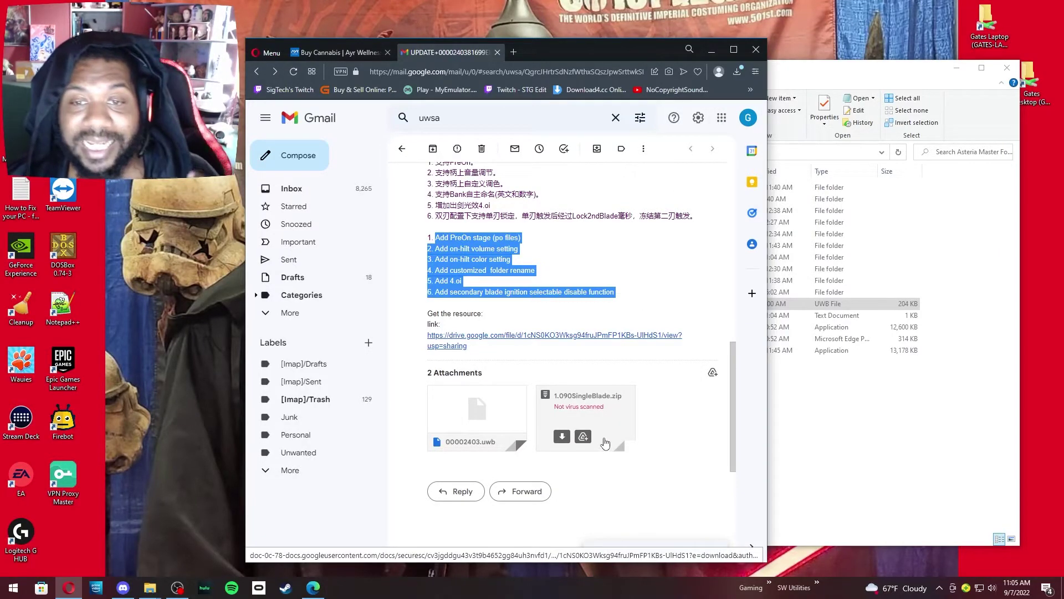
pyautogui.click(712, 50)
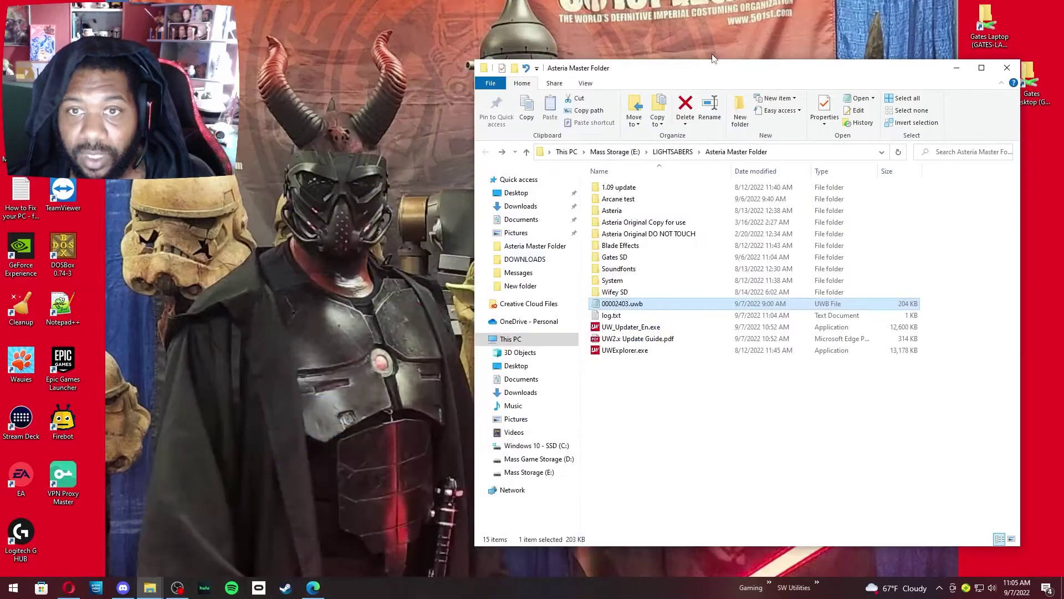
# - Open the 1.09 update folder, reposition its window, and review the files from COLORMATRIX.txt to UW2.xExplorer.zip
pyautogui.doubleClick(628, 188)
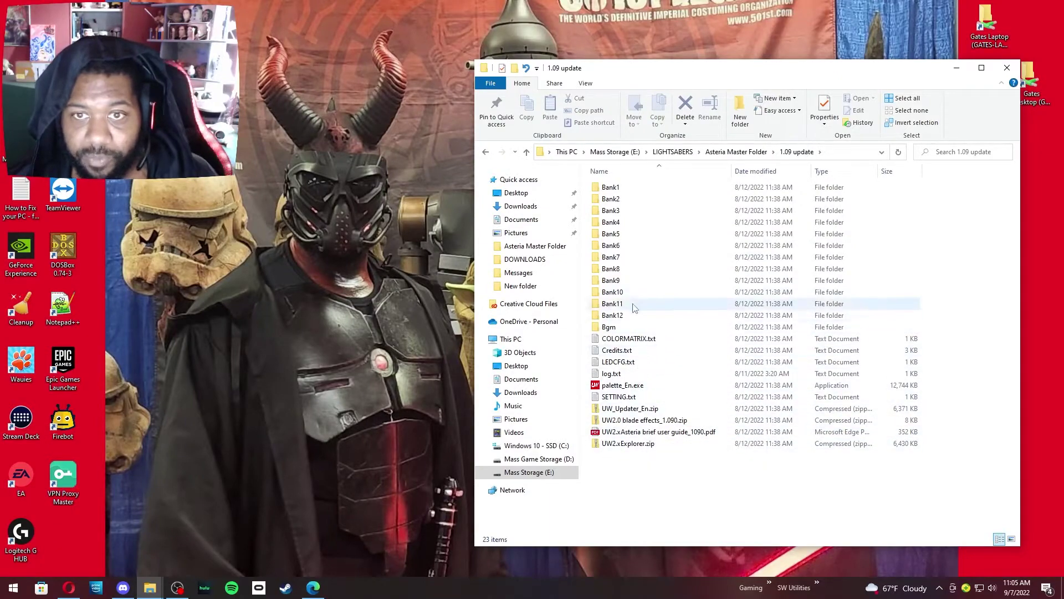
pyautogui.moveTo(668, 71); pyautogui.dragTo(414, 58)
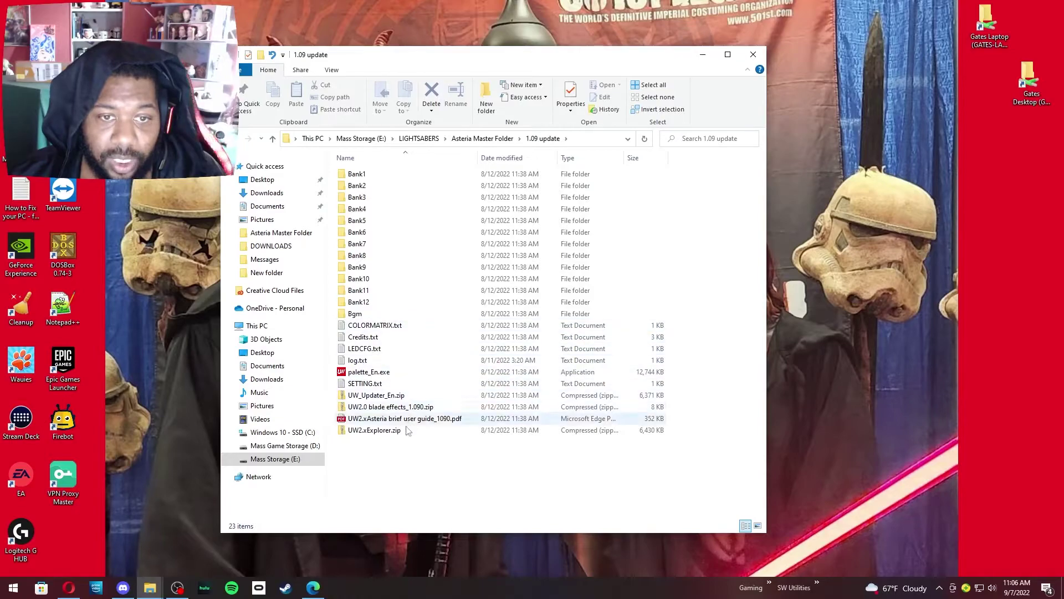
pyautogui.moveTo(397, 447); pyautogui.dragTo(381, 331)
pyautogui.rightClick(381, 332)
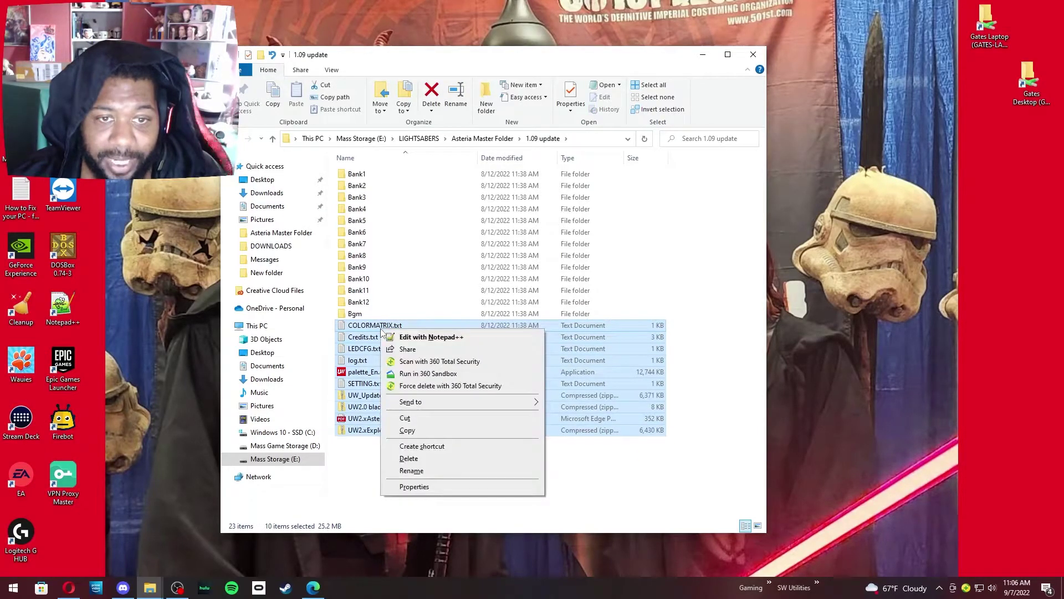
pyautogui.click(363, 485)
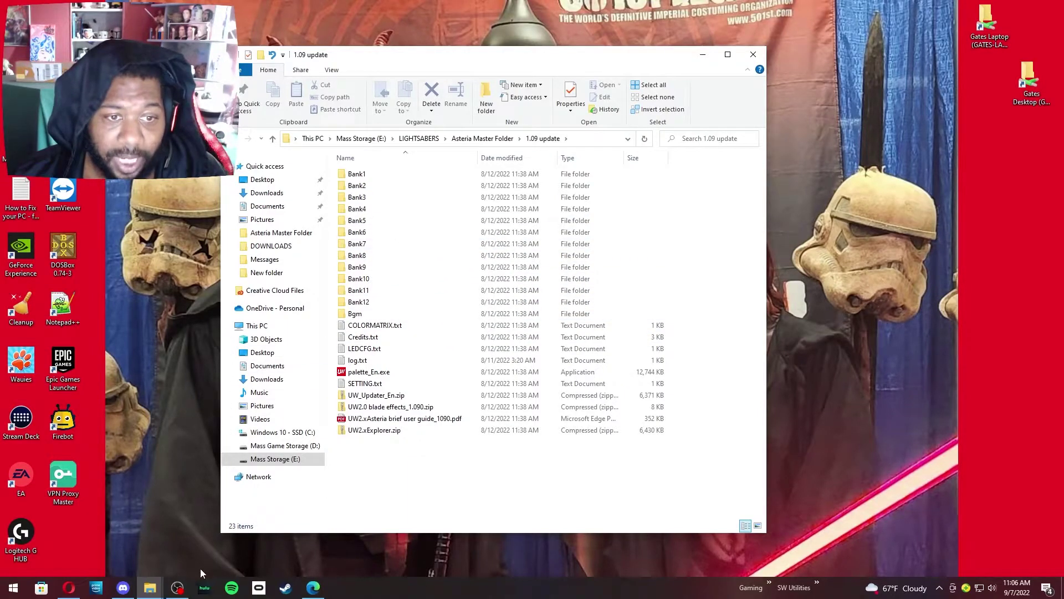
pyautogui.moveTo(165, 596)
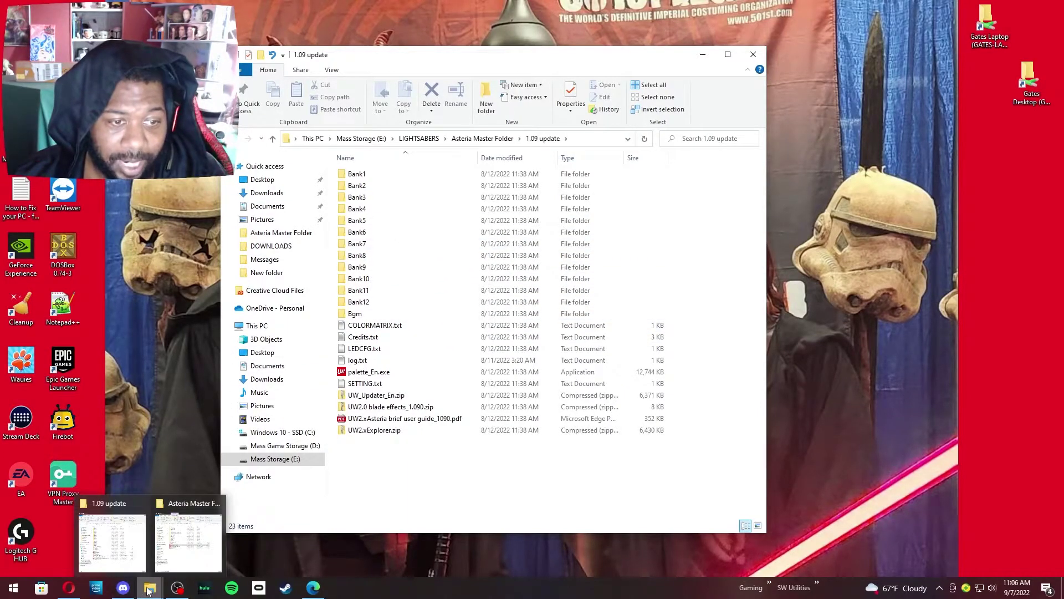
# - Open the Gates SD folder from the Asteria Master Folder and arrange its window beside the 1.09 update window
pyautogui.click(183, 554)
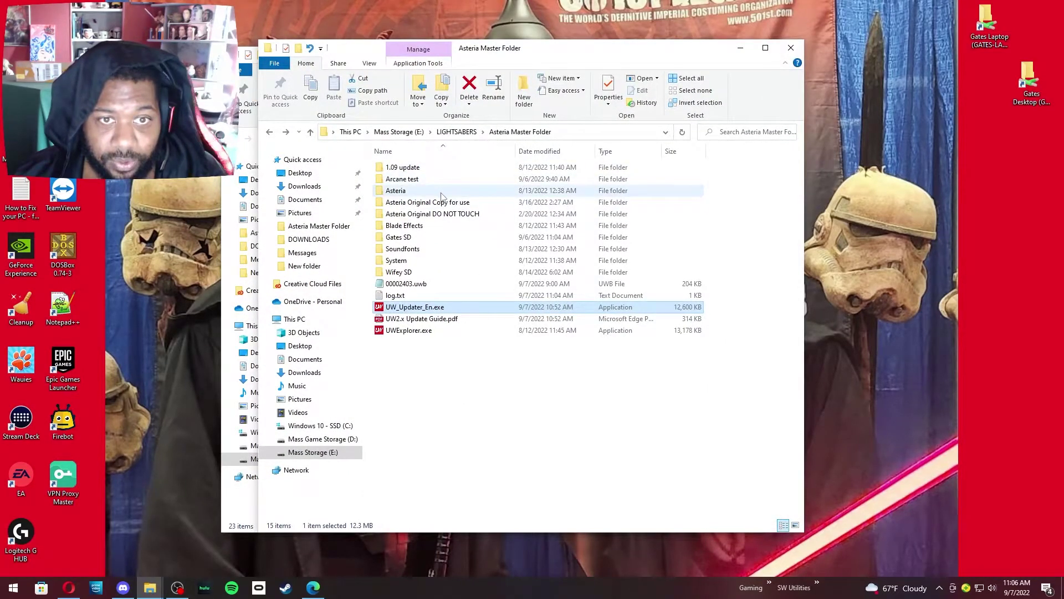
pyautogui.doubleClick(430, 237)
pyautogui.moveTo(525, 56); pyautogui.dragTo(756, 104)
pyautogui.moveTo(621, 61); pyautogui.dragTo(449, 98)
pyautogui.moveTo(808, 116); pyautogui.dragTo(699, 93)
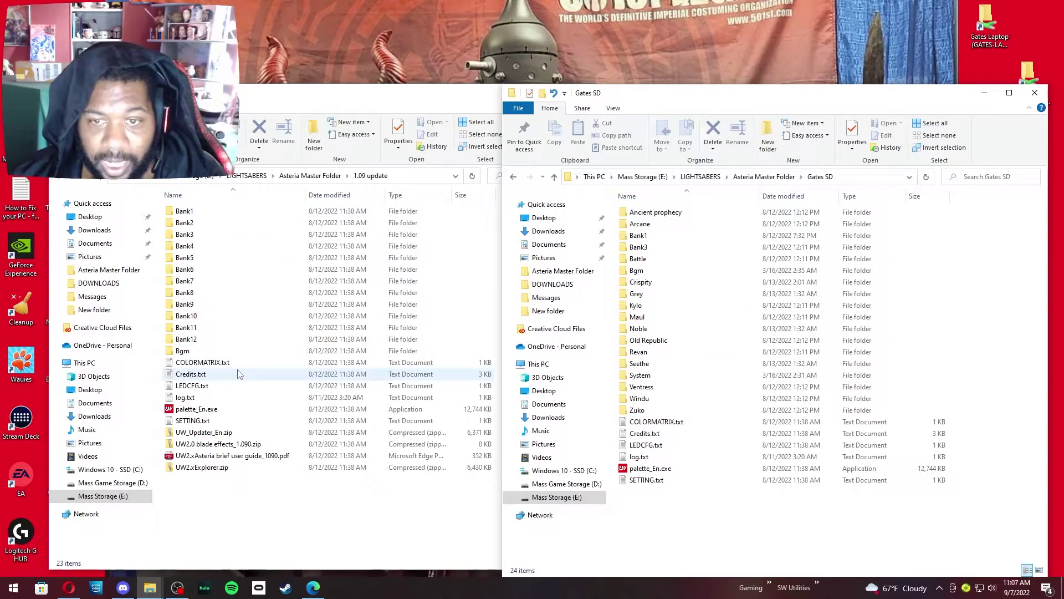
# - Open effect.txt in the Ancient prophecy folder, copy the lines from PreOnTriggerMode to Lock2ndBlade, and minimize the file
pyautogui.doubleClick(653, 212)
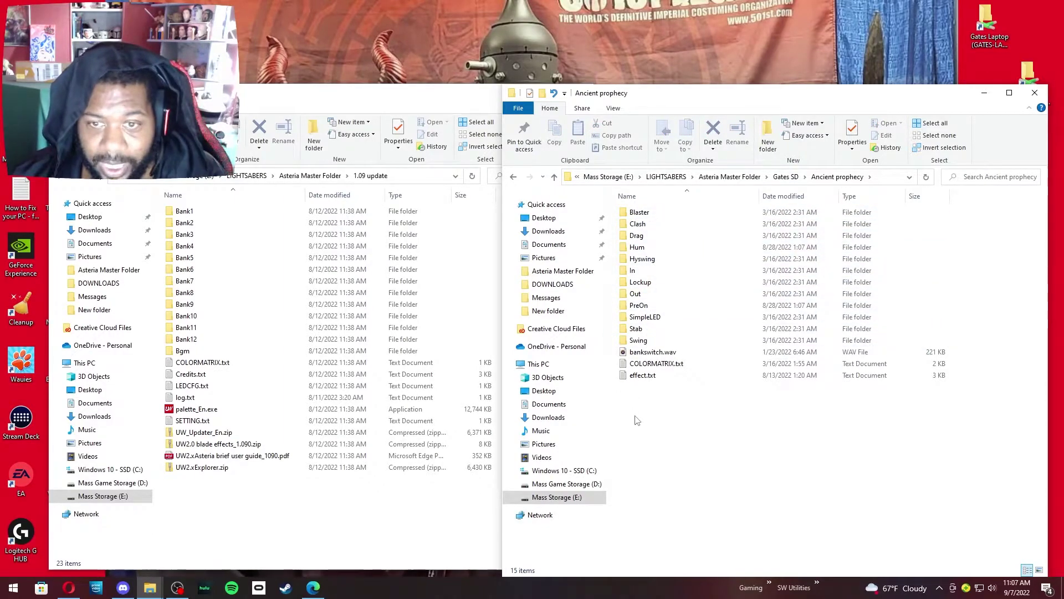
pyautogui.click(643, 377)
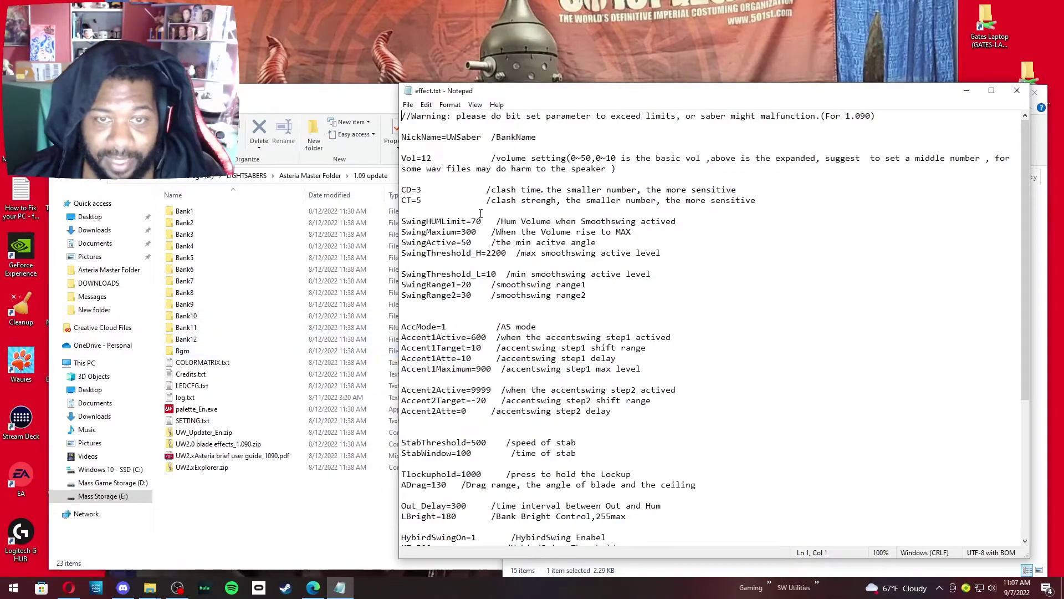
pyautogui.scroll(-7, 481, 213)
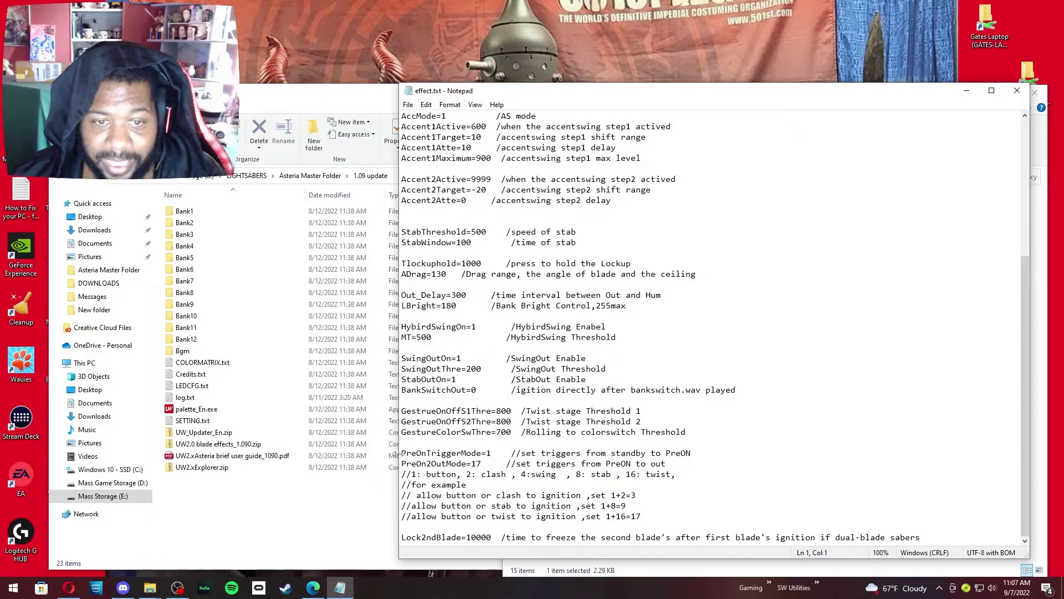
pyautogui.moveTo(704, 448); pyautogui.dragTo(935, 537)
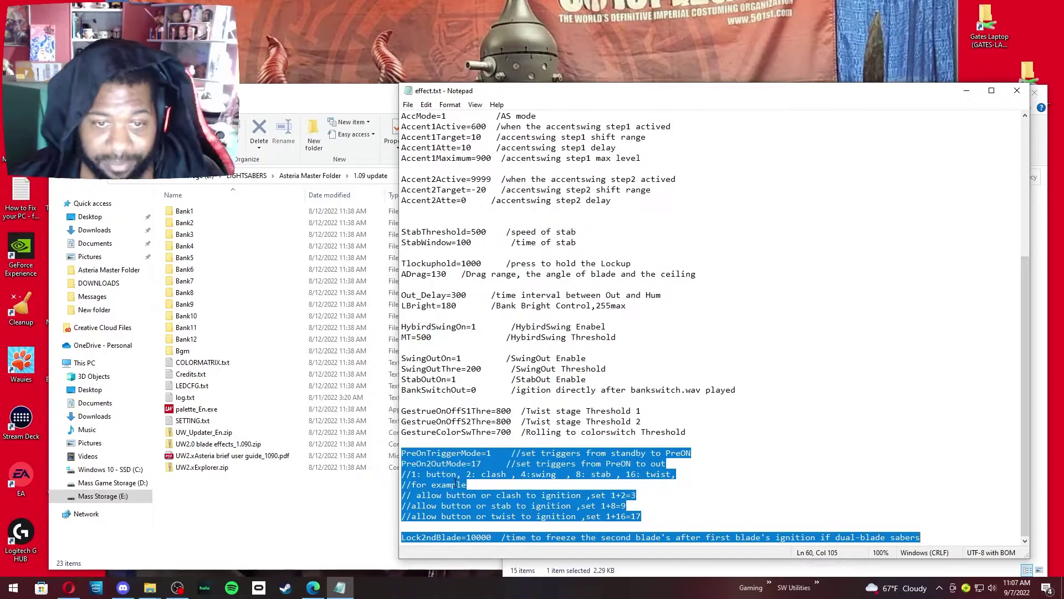
pyautogui.rightClick(434, 469)
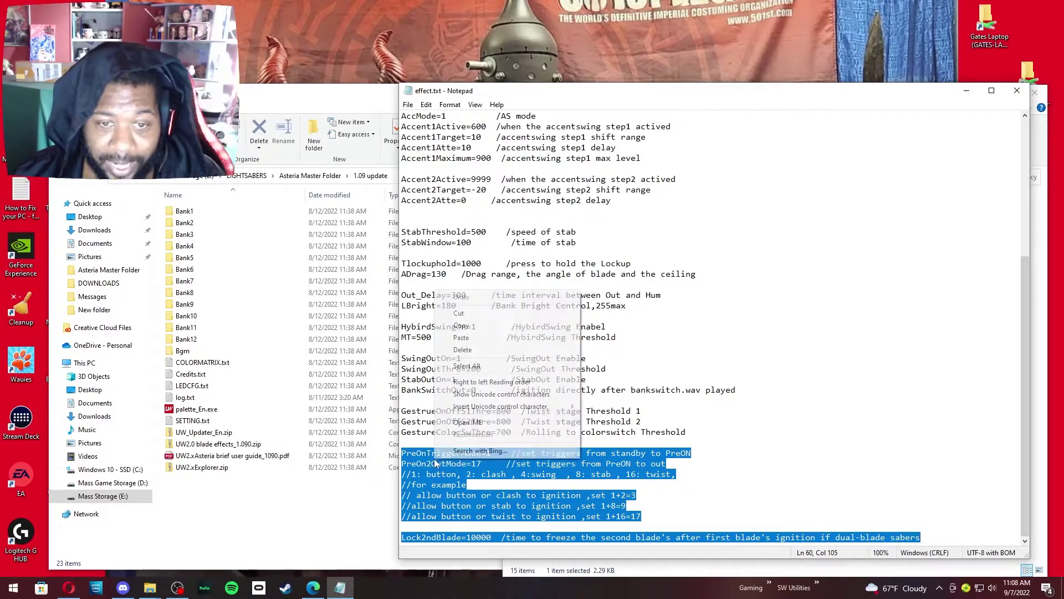
pyautogui.click(476, 325)
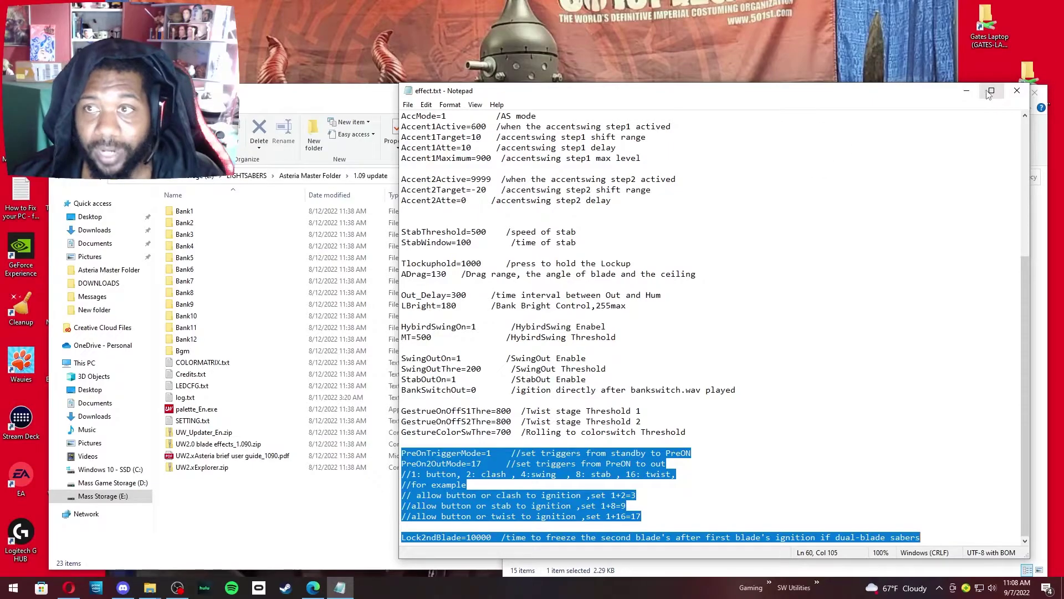
pyautogui.click(969, 91)
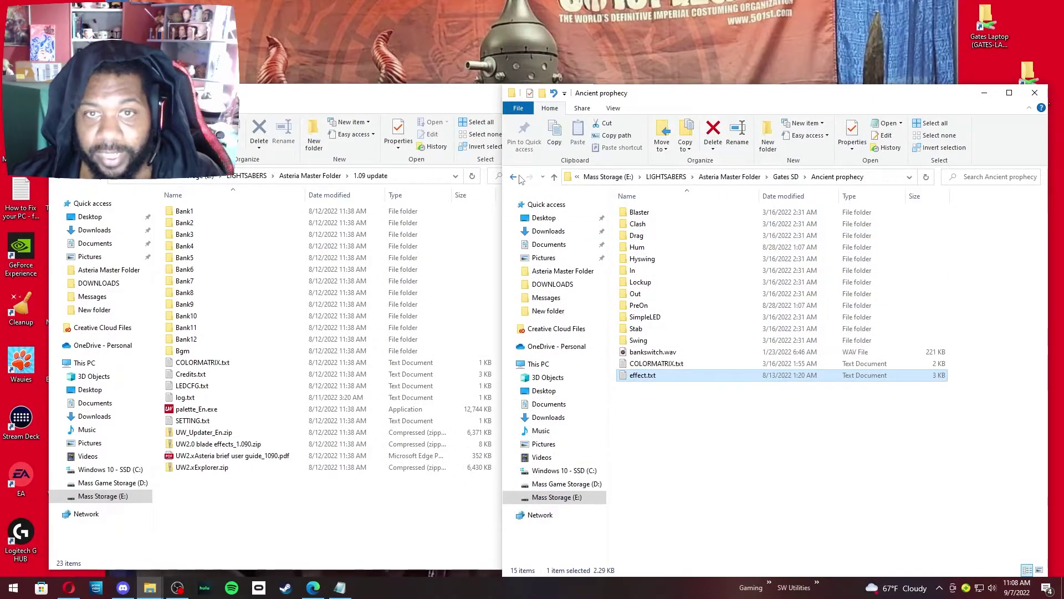
# - Return to Gates SD, open the Arcane folder's effect.txt, and check its PreOn trigger and second-blade lock settings
pyautogui.click(513, 176)
pyautogui.click(658, 225)
pyautogui.click(667, 375)
pyautogui.doubleClick(665, 376)
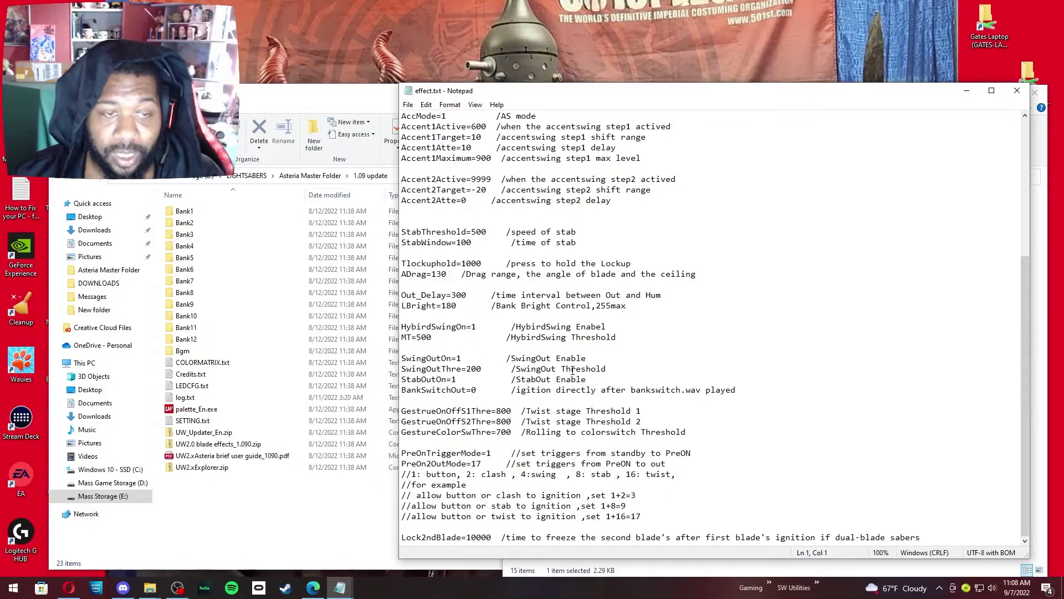
# - Review the 1.09 update files from COLORMATRIX.txt to UW2.xExplorer.zip, minimize that window, and return to the Arcane folder
pyautogui.click(235, 488)
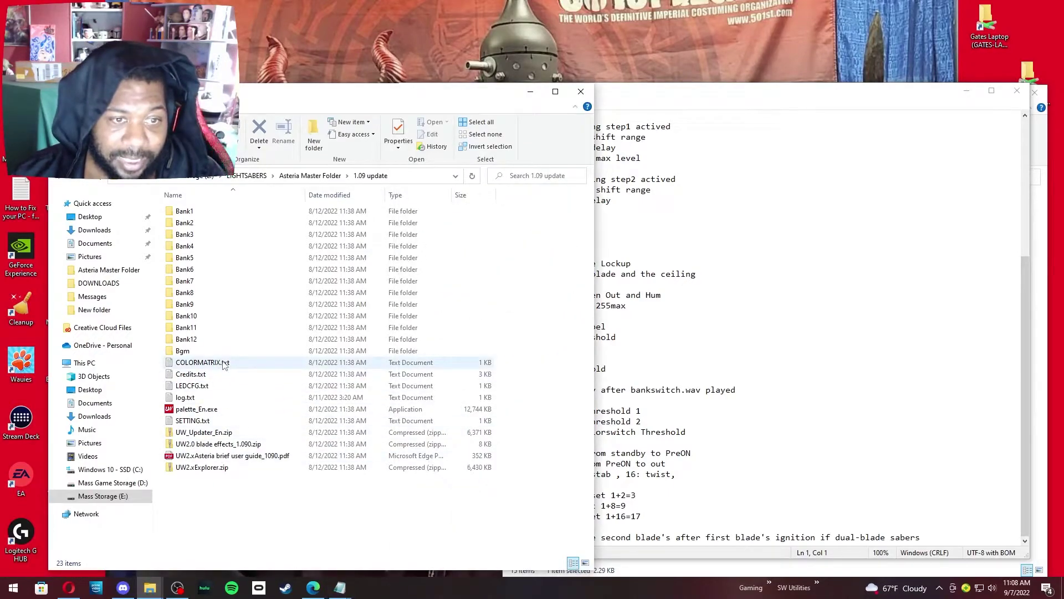
pyautogui.moveTo(231, 481); pyautogui.dragTo(243, 361)
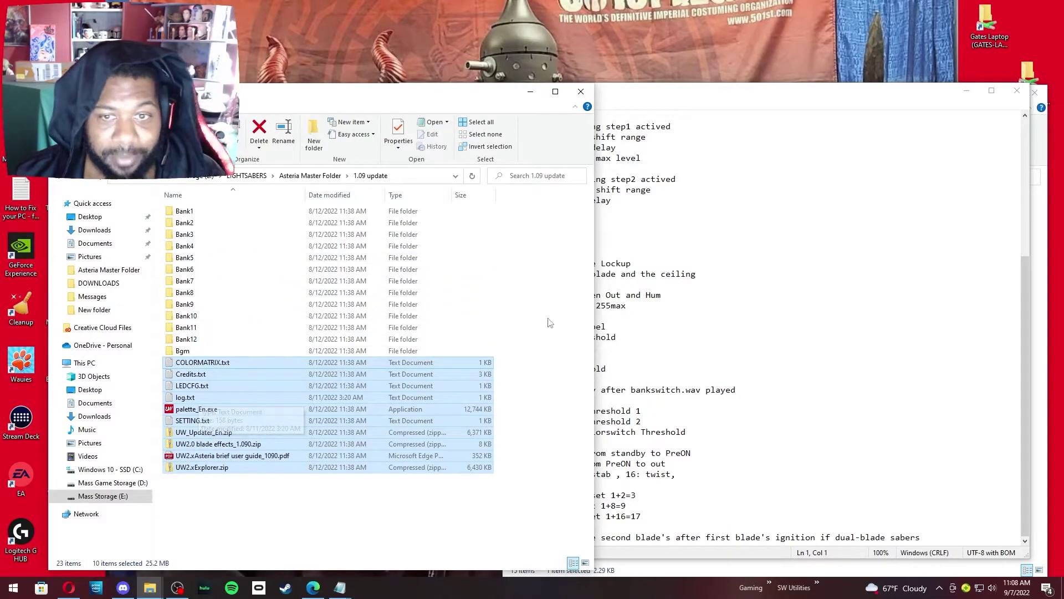
pyautogui.click(317, 527)
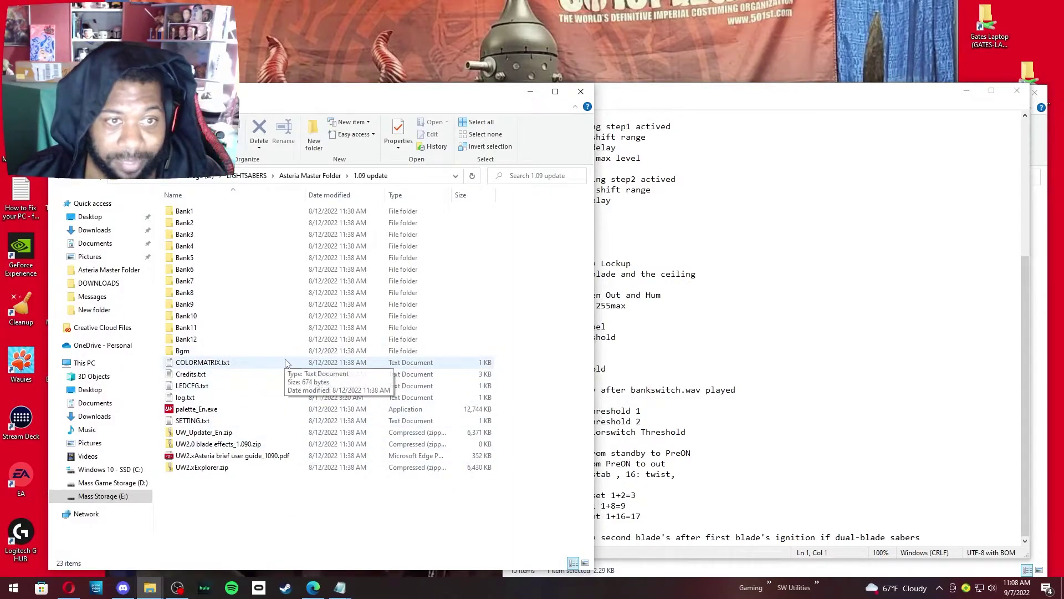
pyautogui.click(530, 93)
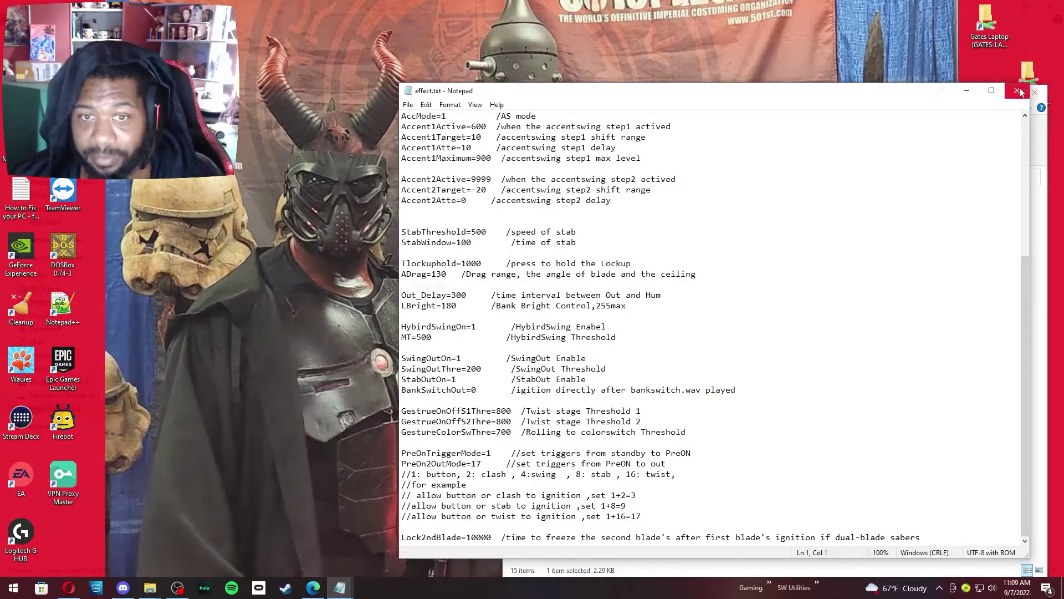
pyautogui.click(1038, 133)
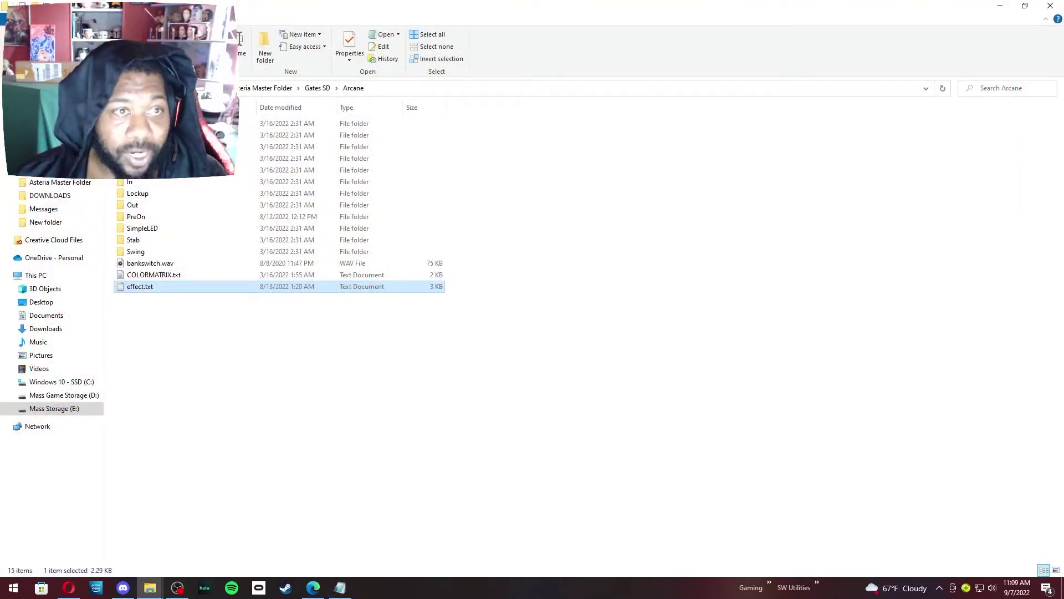
# - Create a new folder named preon in the Ancient prophecy folder of Gates SD
pyautogui.hotkey('alt', 'Up')
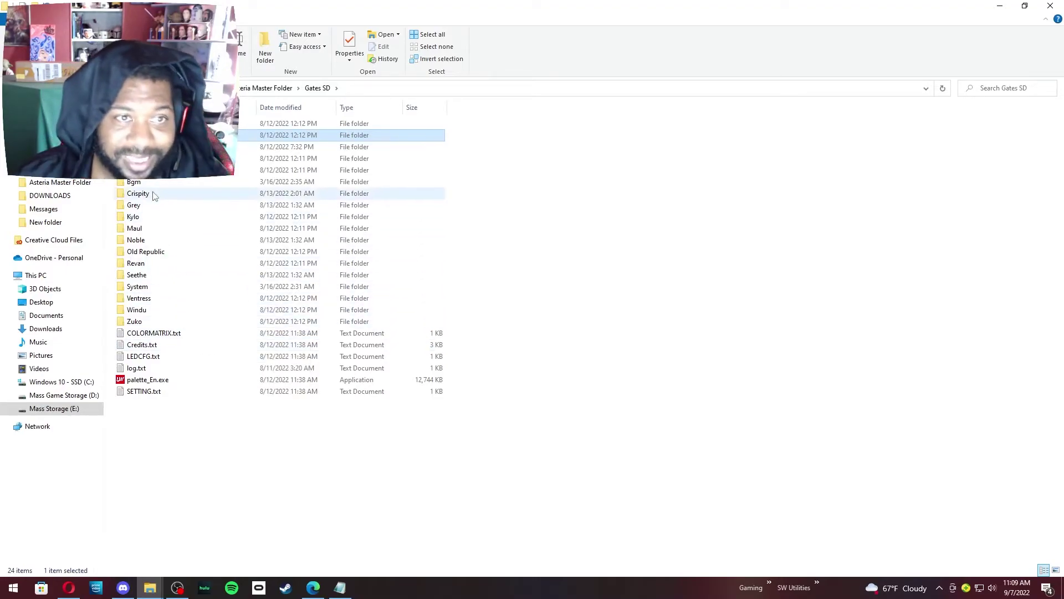
pyautogui.doubleClick(361, 135)
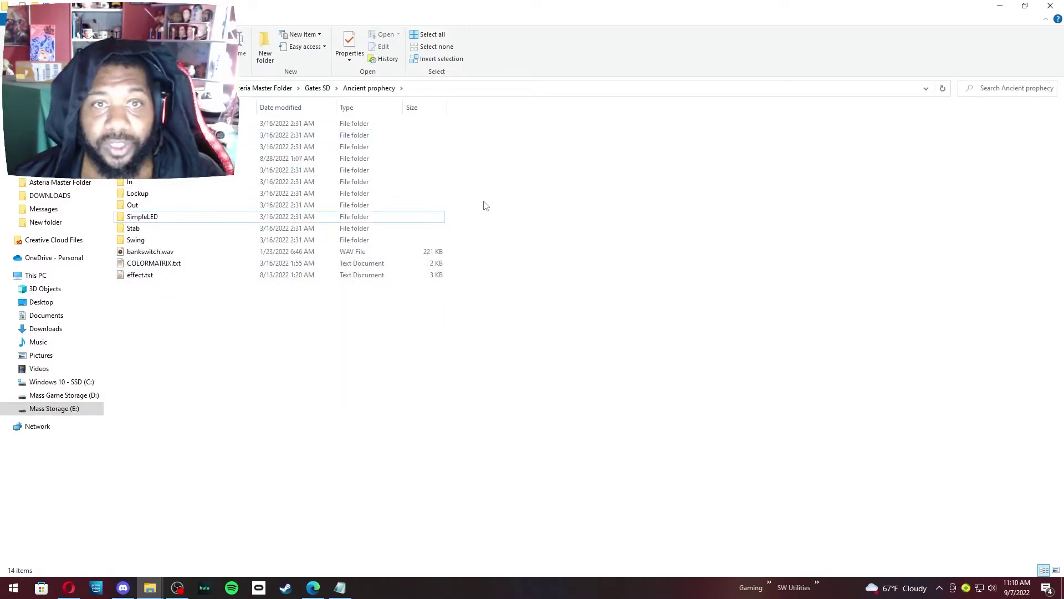
pyautogui.rightClick(239, 319)
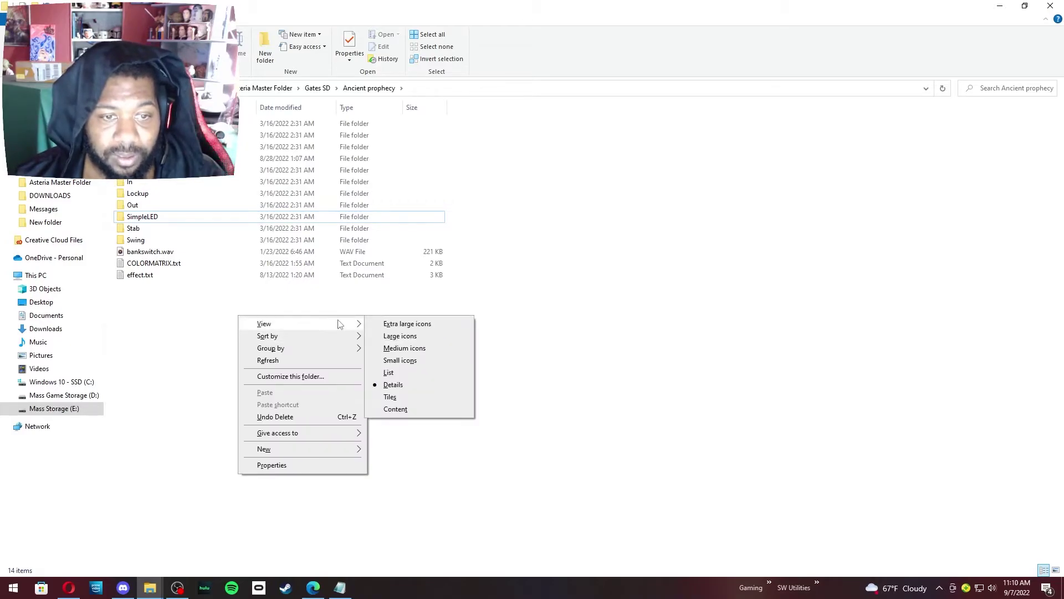
pyautogui.moveTo(310, 450)
pyautogui.click(390, 450)
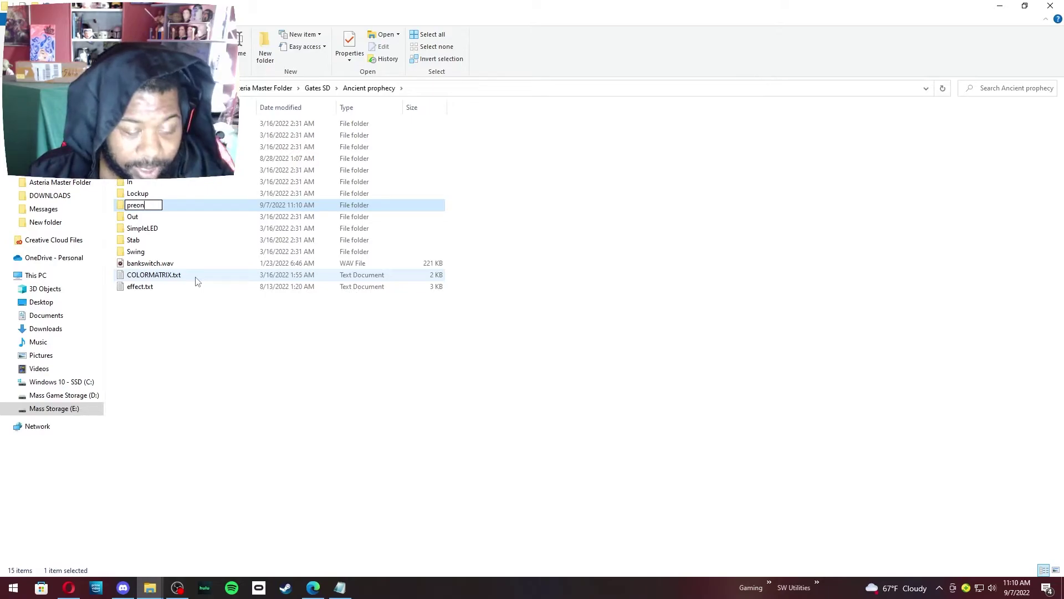
pyautogui.click(261, 372)
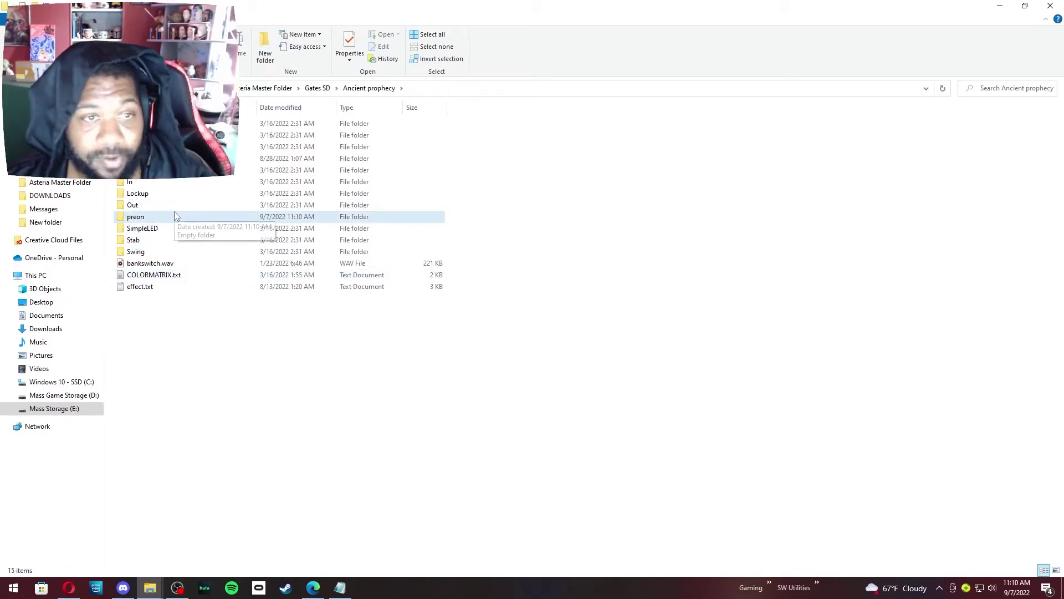
# - Bring up the 1.09 update folder and locate UW2.0 blade effects_1.090.zip
pyautogui.moveTo(154, 591)
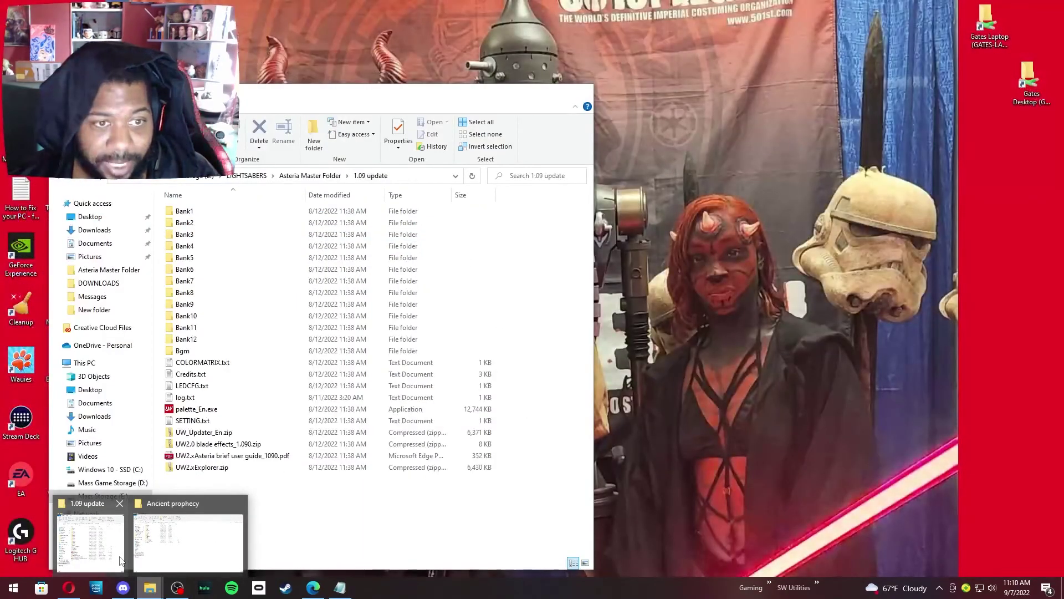
pyautogui.click(121, 560)
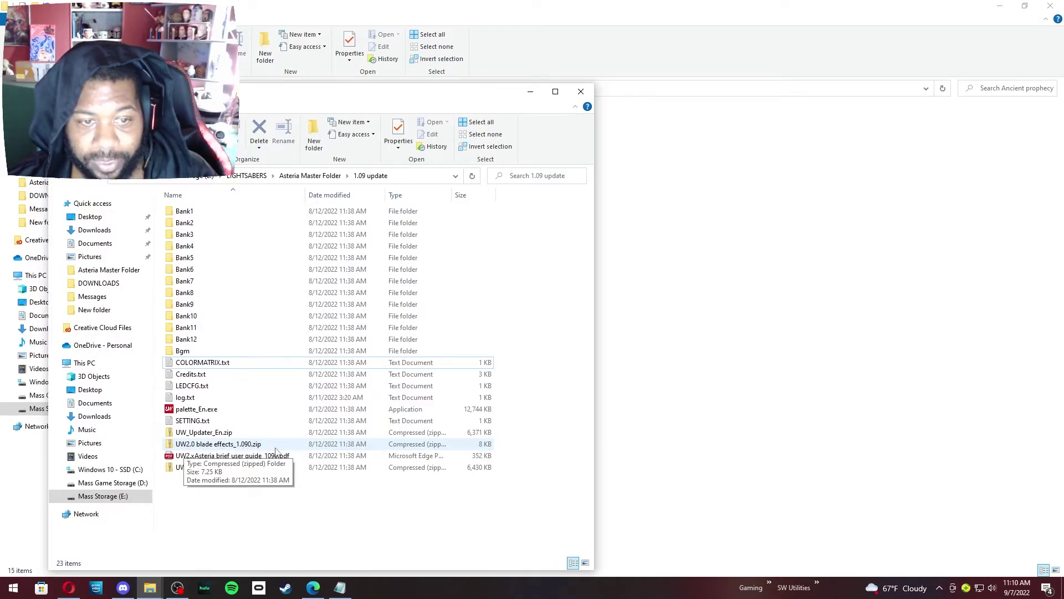
pyautogui.click(217, 449)
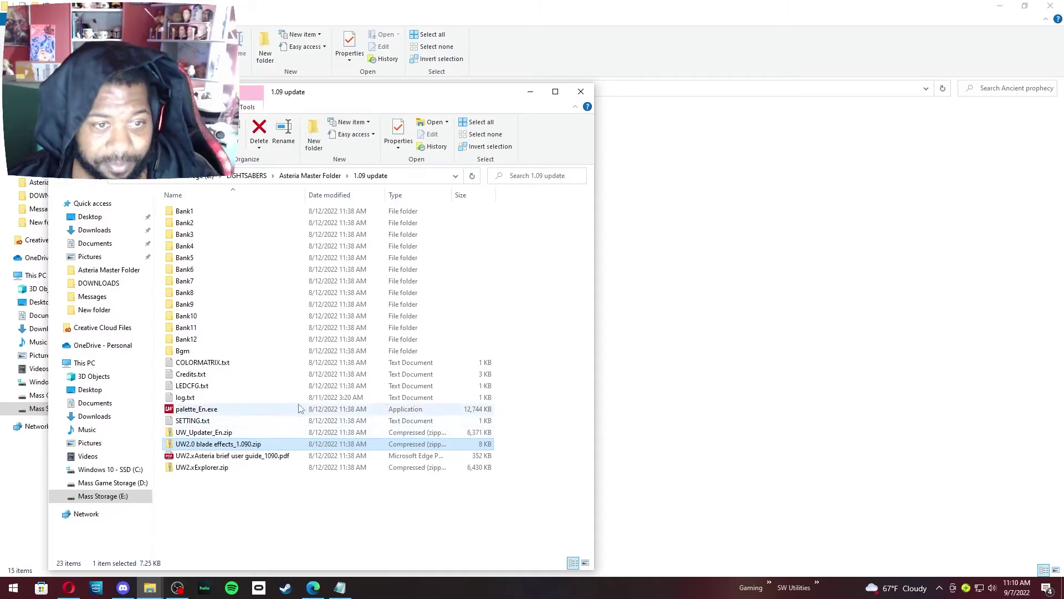
# - Open the Blade Effects folder in the Asteria Master Folder and place its window beside the Ancient prophecy file list
pyautogui.click(61, 180)
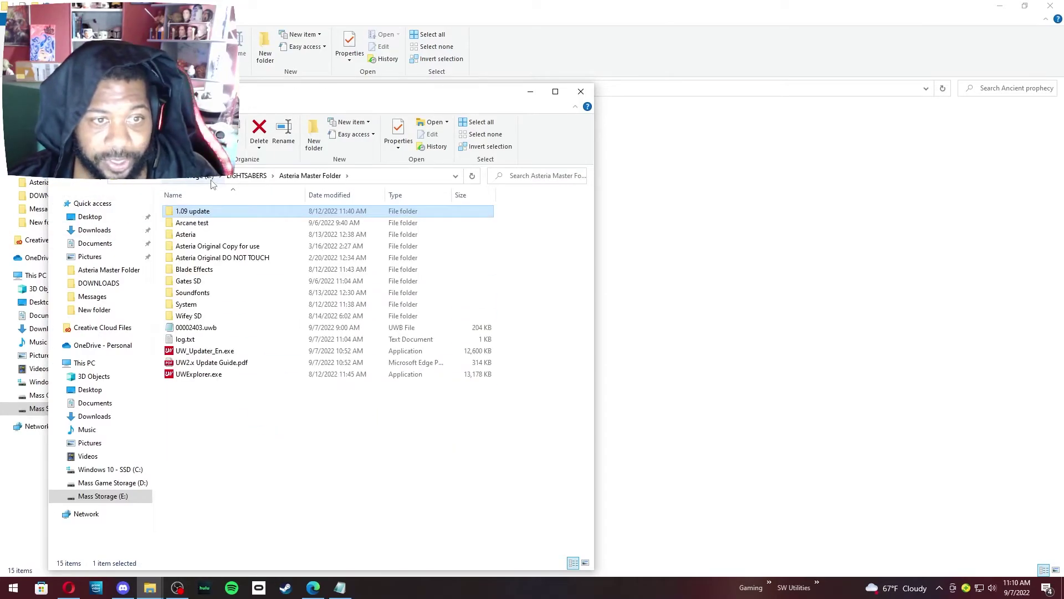
pyautogui.doubleClick(200, 269)
pyautogui.moveTo(260, 103); pyautogui.dragTo(723, 71)
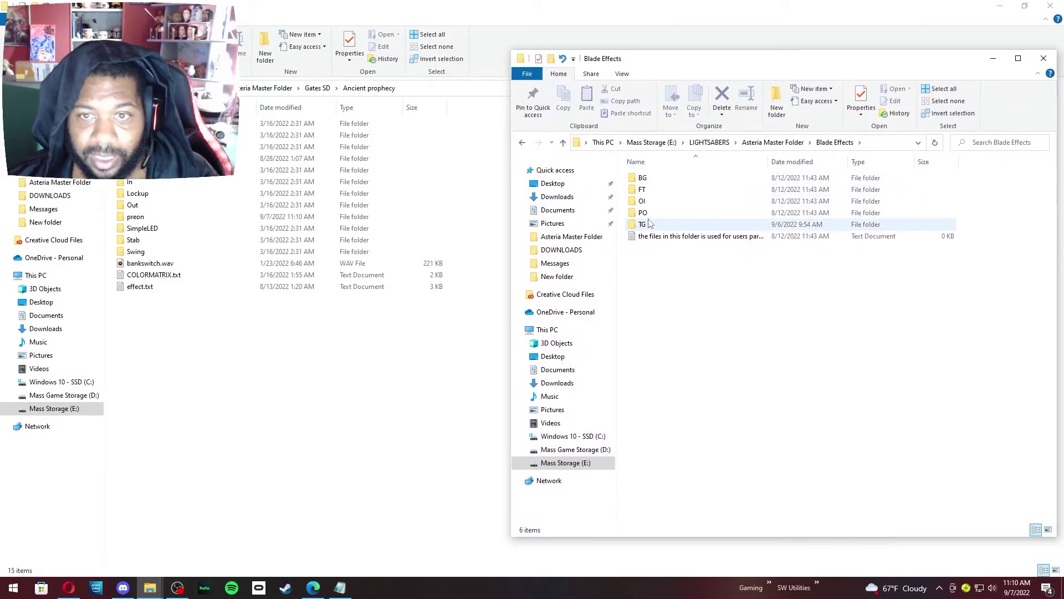
pyautogui.moveTo(647, 65); pyautogui.dragTo(622, 50)
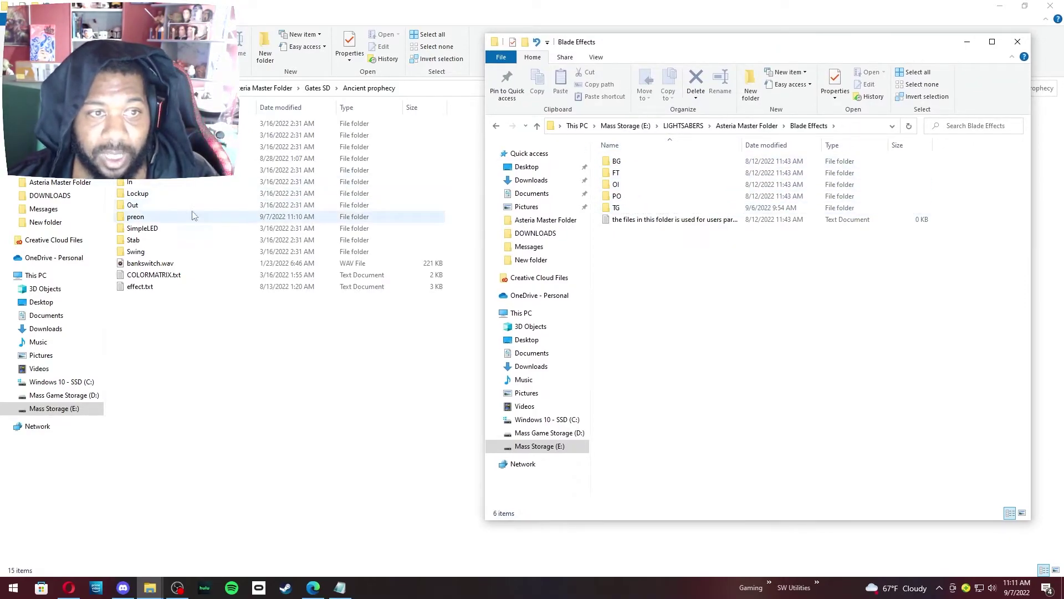
# - Open the PO folder in Blade Effects, retrace its location from the Asteria Master Folder, and return to PO
pyautogui.click(636, 200)
pyautogui.doubleClick(637, 201)
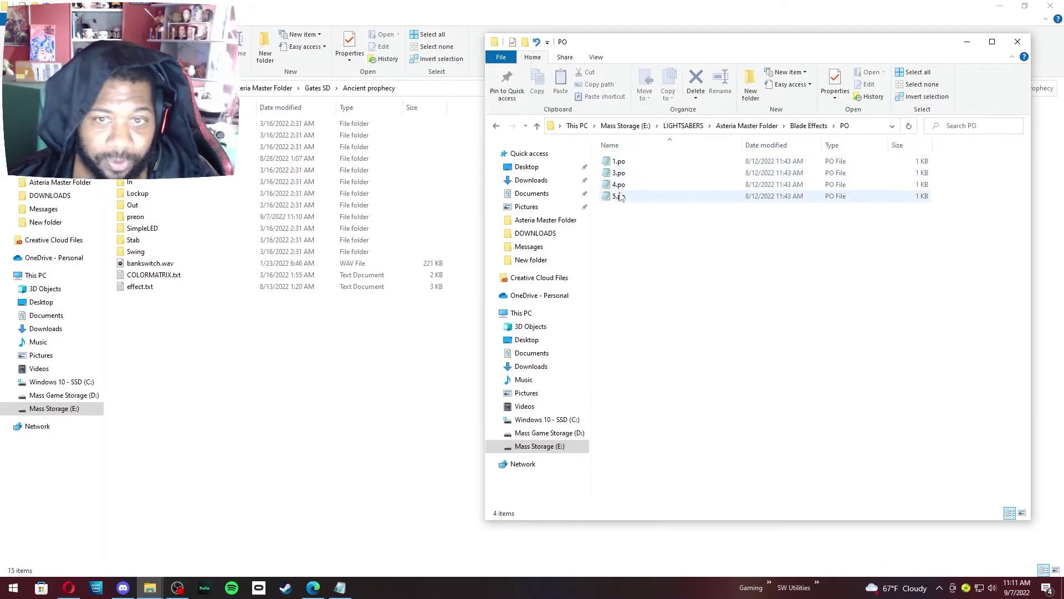
pyautogui.click(496, 126)
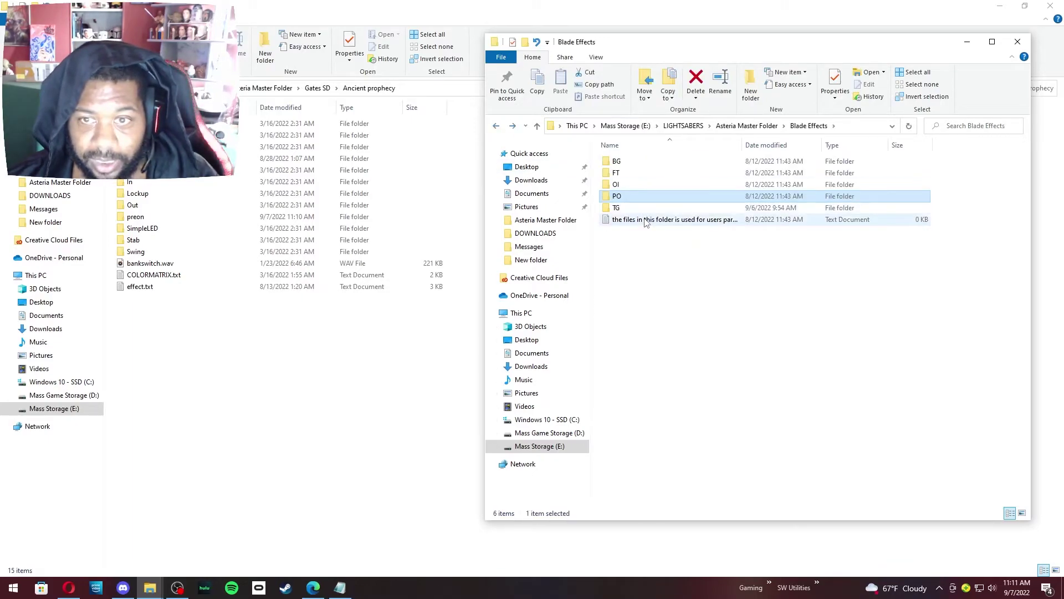
pyautogui.click(495, 126)
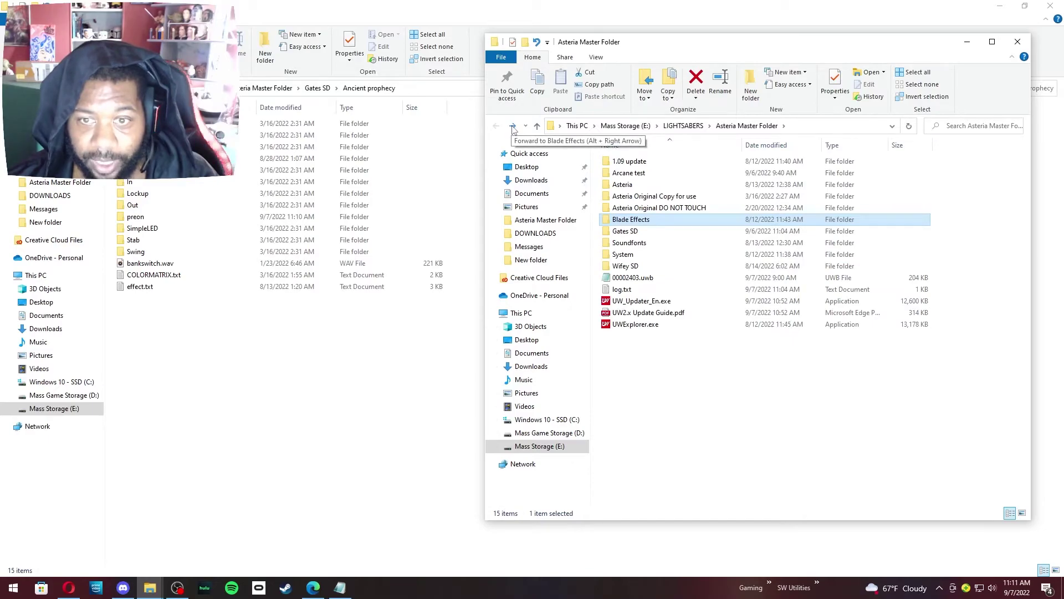
pyautogui.click(513, 126)
pyautogui.click(513, 126)
# - Examine the mode settings in 1.po, 3.po, 4.po and 5.po, closing each file after viewing
pyautogui.doubleClick(637, 162)
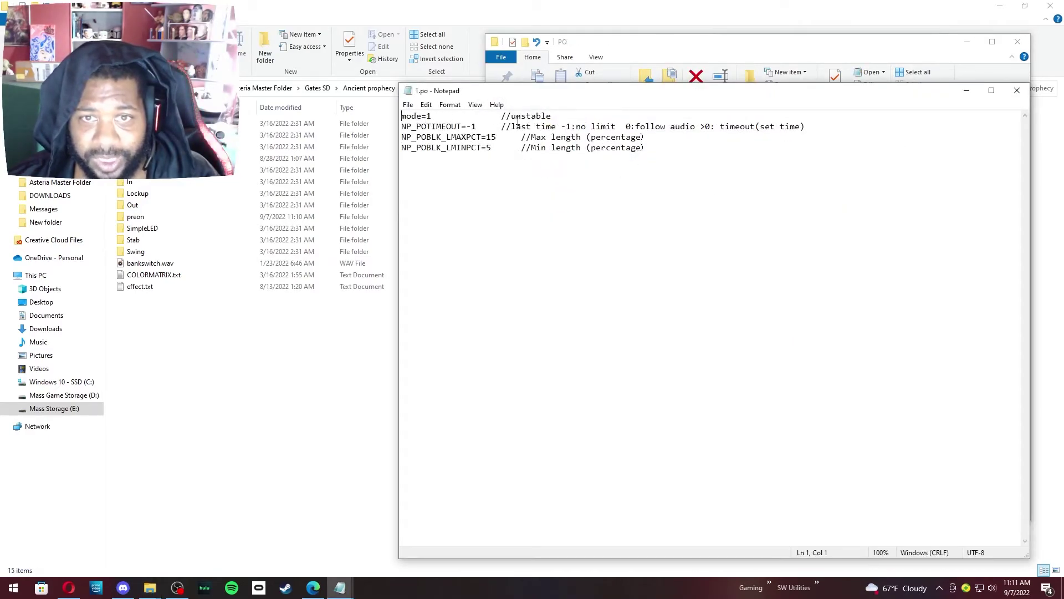
pyautogui.click(1017, 91)
pyautogui.doubleClick(654, 174)
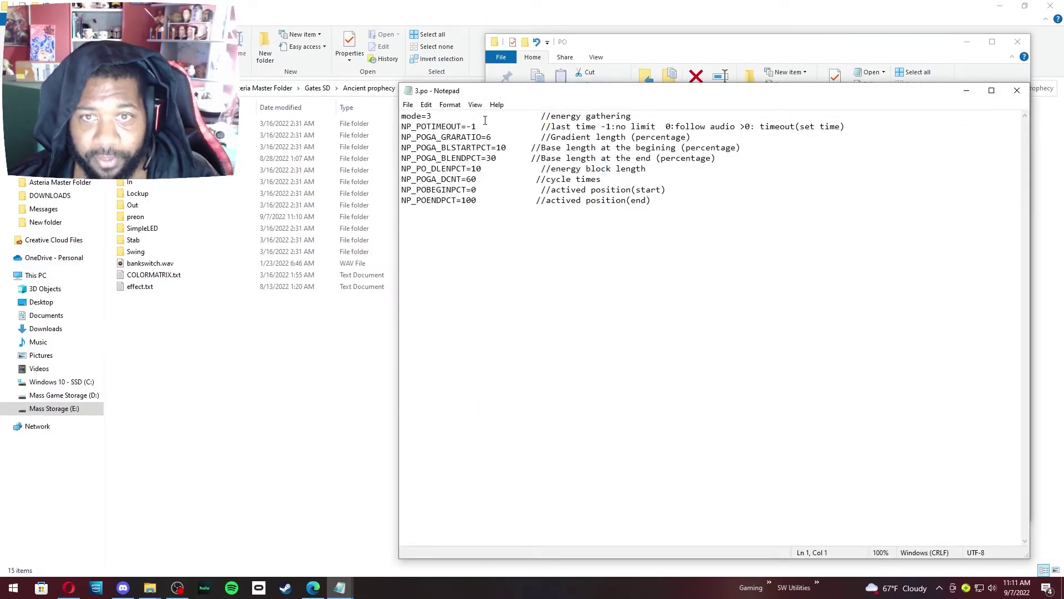
pyautogui.click(1017, 90)
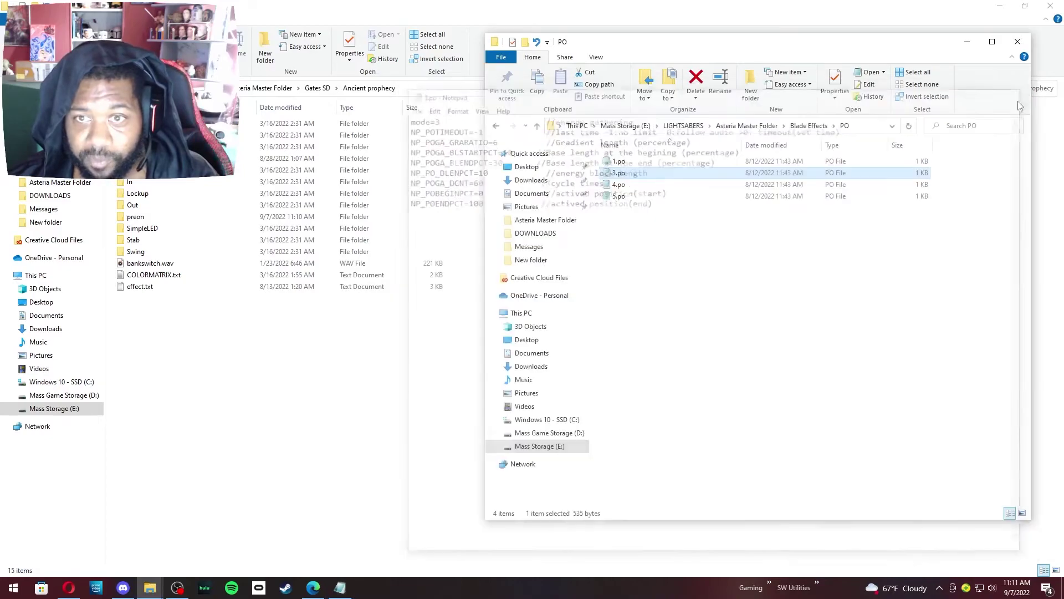
pyautogui.doubleClick(659, 184)
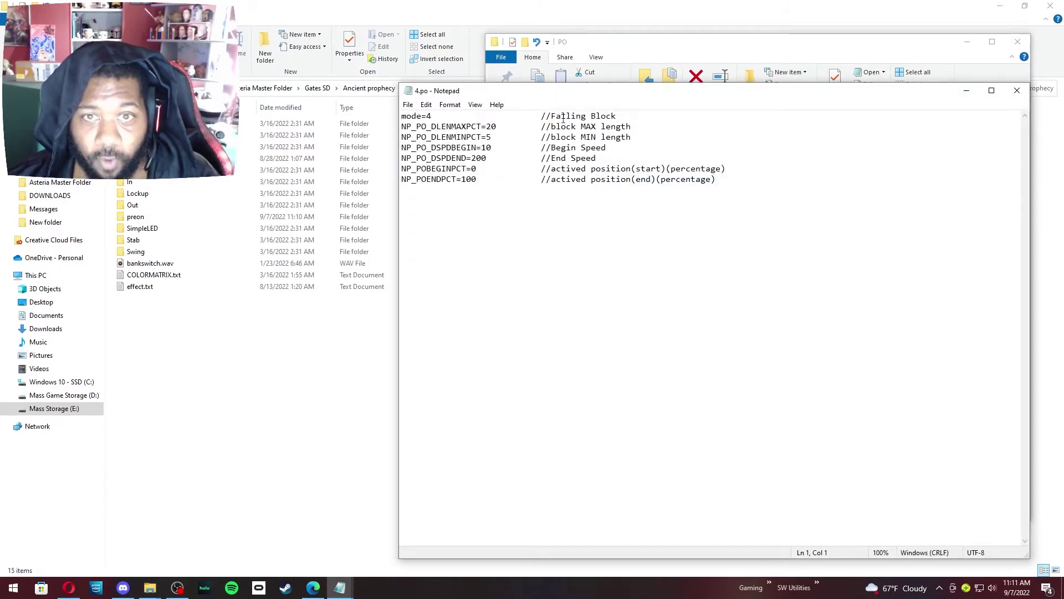
pyautogui.click(1017, 90)
pyautogui.doubleClick(651, 197)
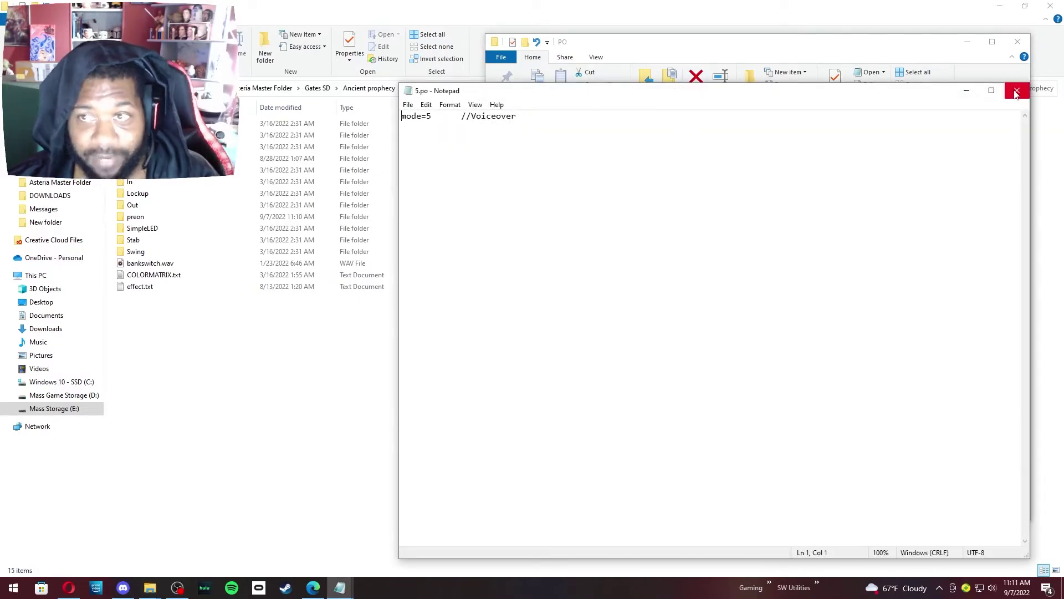
pyautogui.click(1016, 92)
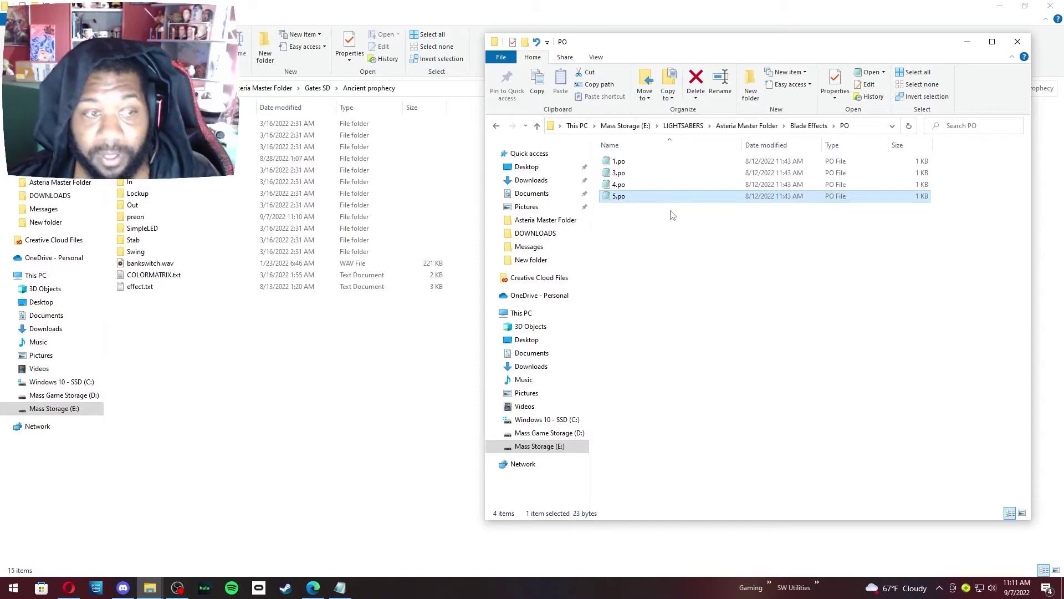
# - Review the unstable mode settings in 1.po, close it, and copy the file into Ancient prophecy's preon folder
pyautogui.doubleClick(647, 161)
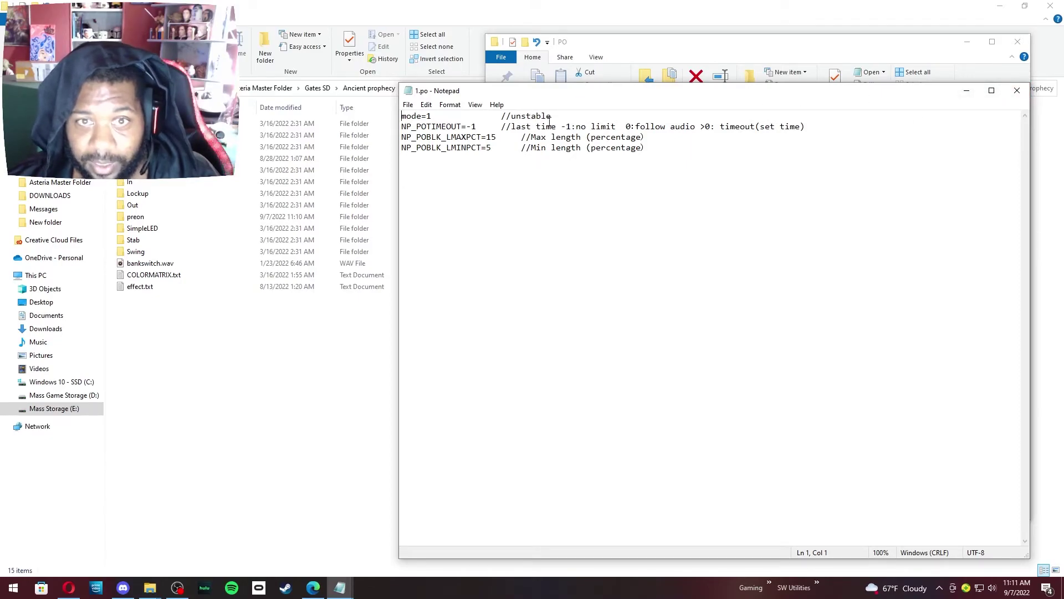
pyautogui.hotkey('alt', 'F4')
pyautogui.rightClick(633, 162)
pyautogui.click(660, 324)
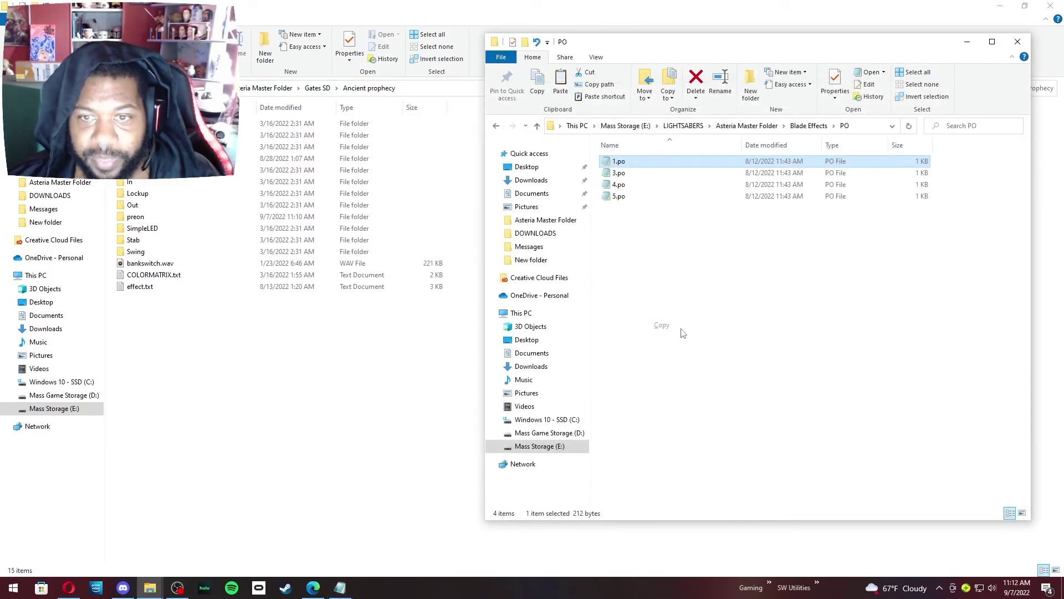
pyautogui.click(138, 218)
pyautogui.doubleClick(138, 218)
pyautogui.rightClick(156, 212)
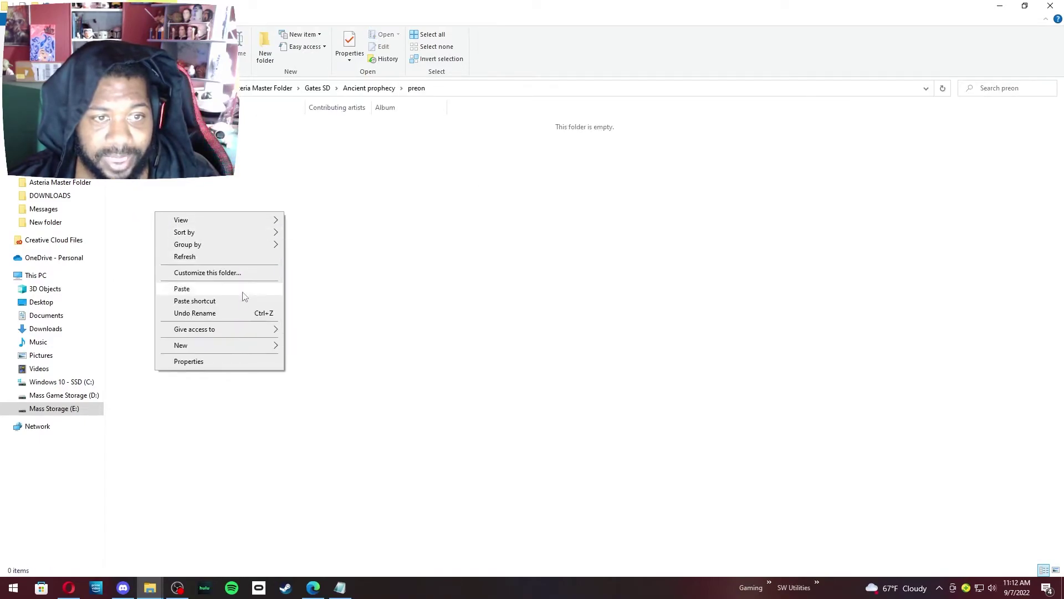
pyautogui.click(192, 289)
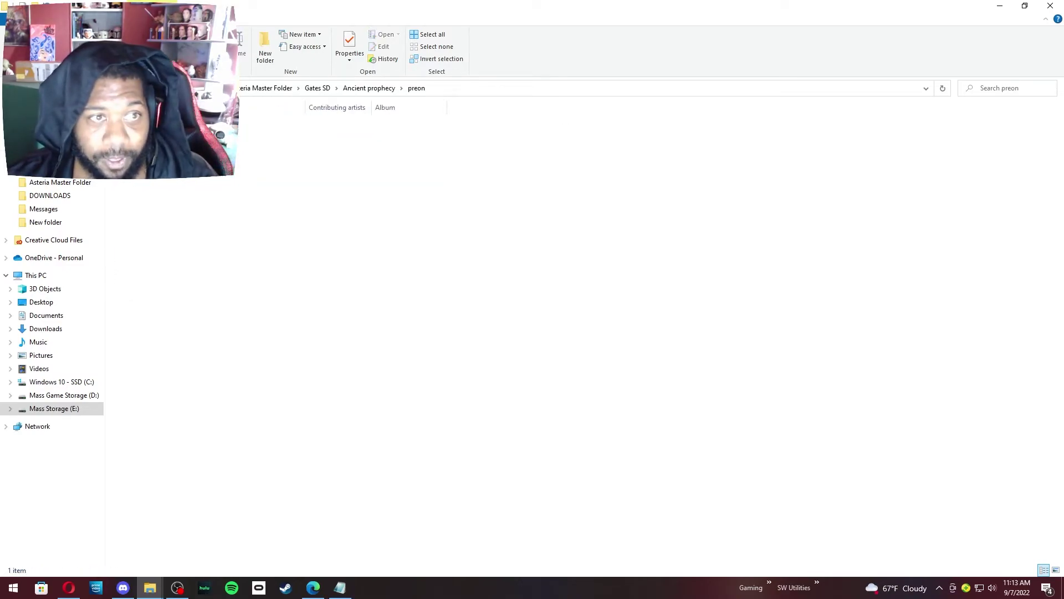
# - Copy Alien 2.wav from the PRE-ON folder in LIGHTSABERS into Ancient prophecy's preon folder
pyautogui.hotkey('alt', 'Up')
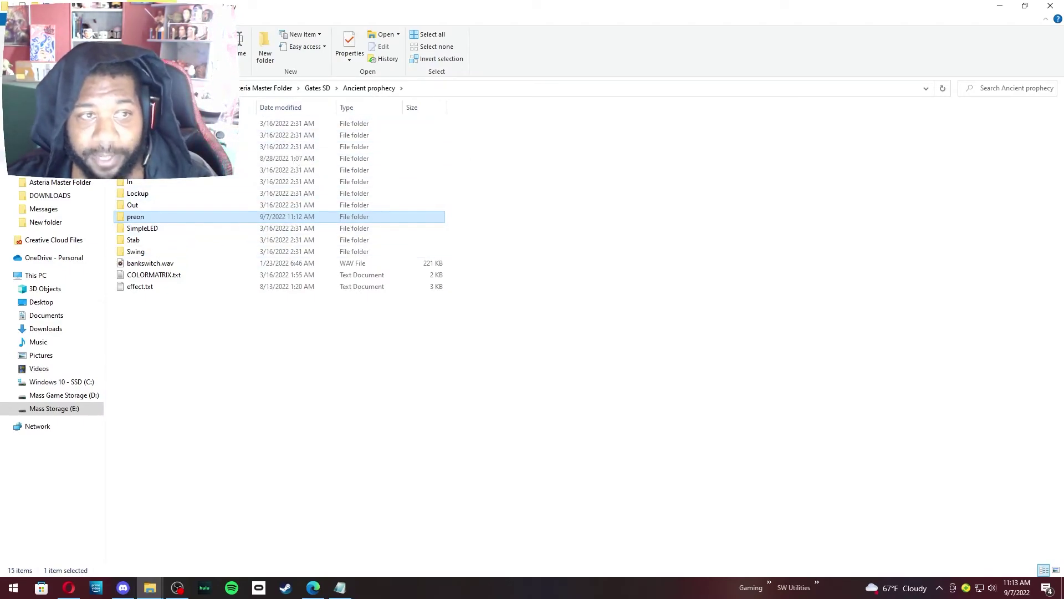
pyautogui.hotkey('alt', 'Up')
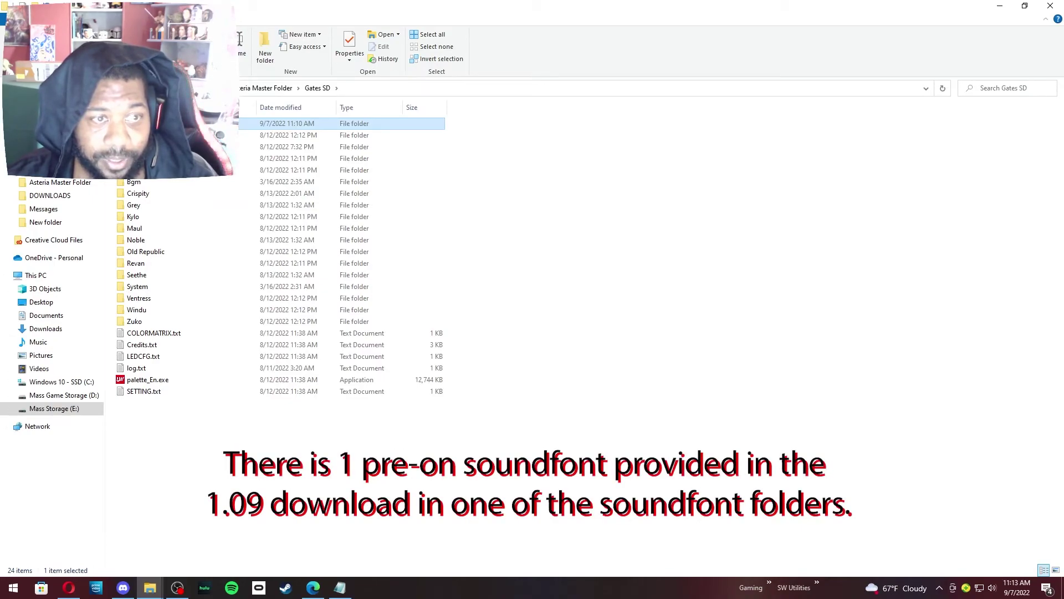
pyautogui.hotkey('alt', 'Left')
pyautogui.moveTo(149, 587)
pyautogui.click(159, 533)
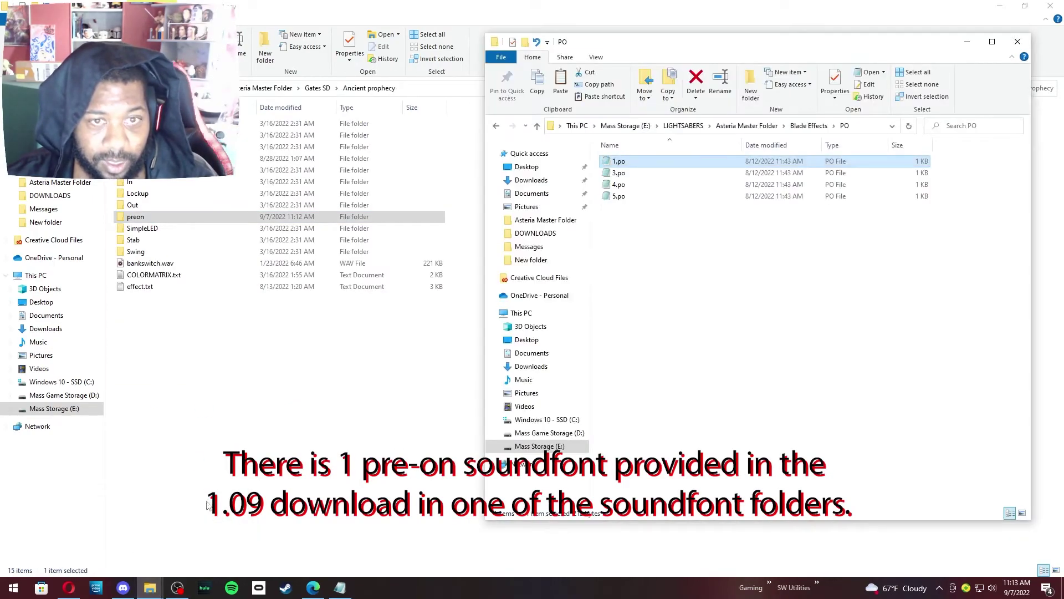
pyautogui.click(496, 125)
pyautogui.click(496, 126)
pyautogui.rightClick(637, 161)
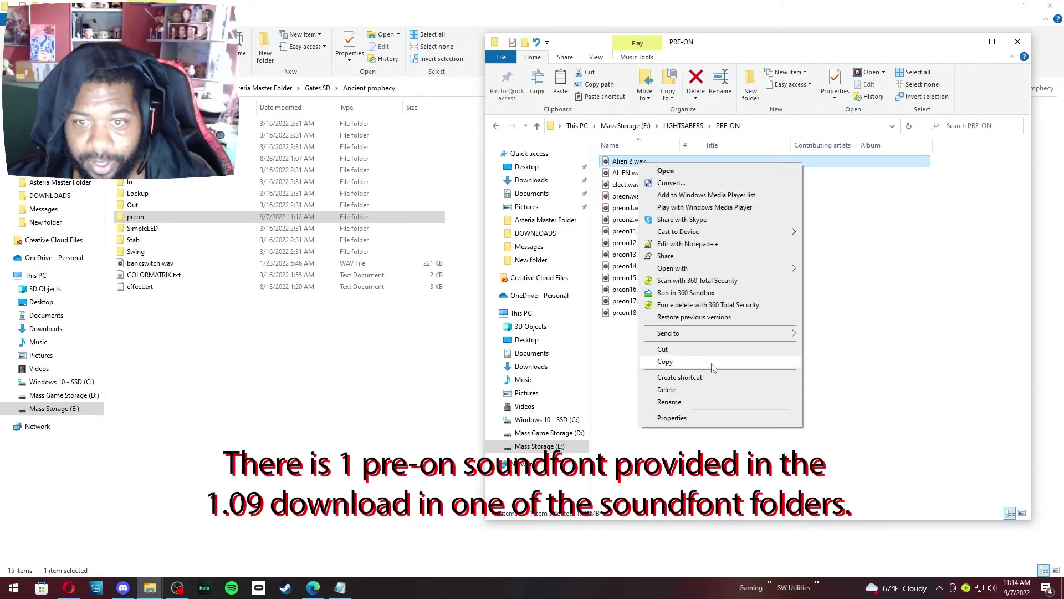
pyautogui.click(712, 363)
pyautogui.click(180, 218)
pyautogui.rightClick(181, 219)
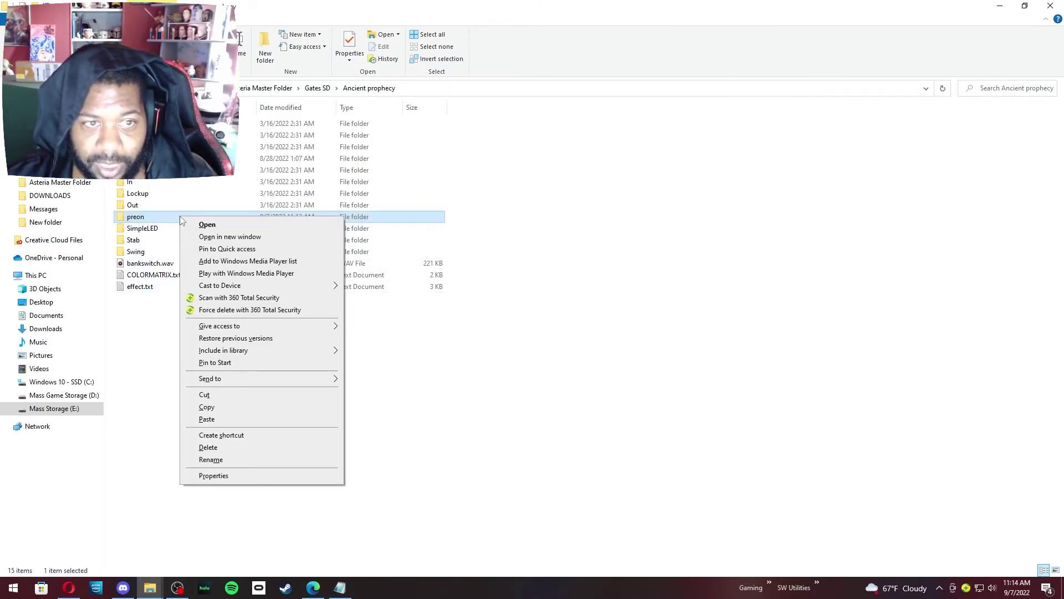
pyautogui.click(248, 419)
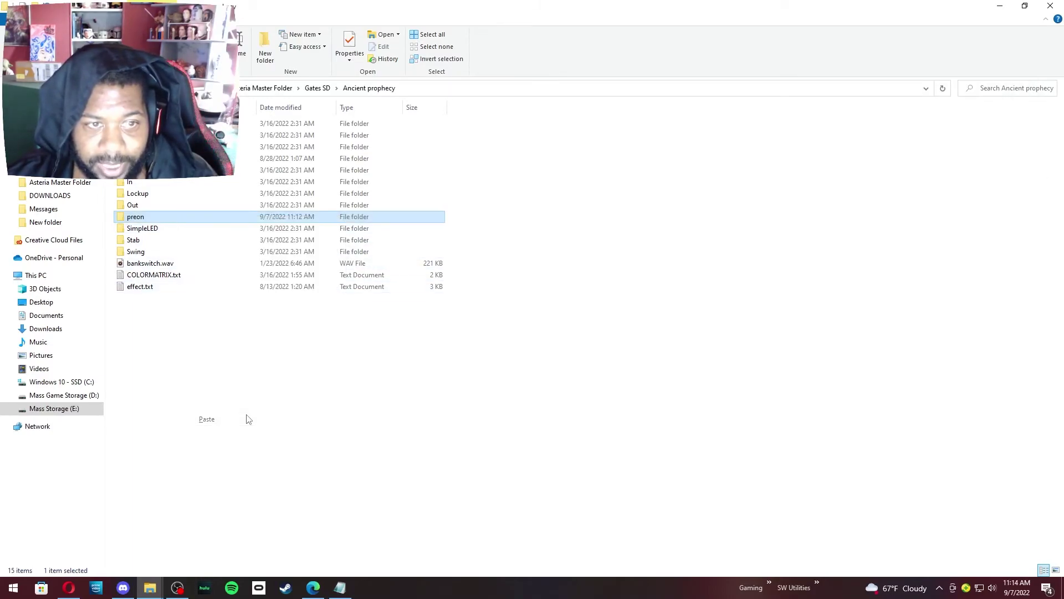
# - Rename the copied Alien 2.wav in the preon folder as preon
pyautogui.doubleClick(177, 220)
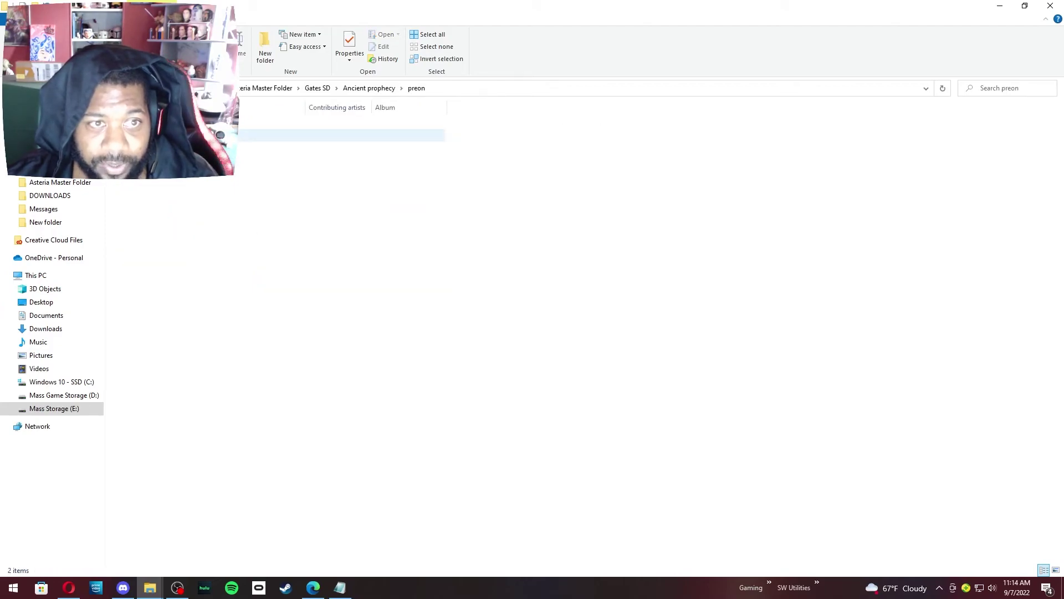
pyautogui.rightClick(138, 137)
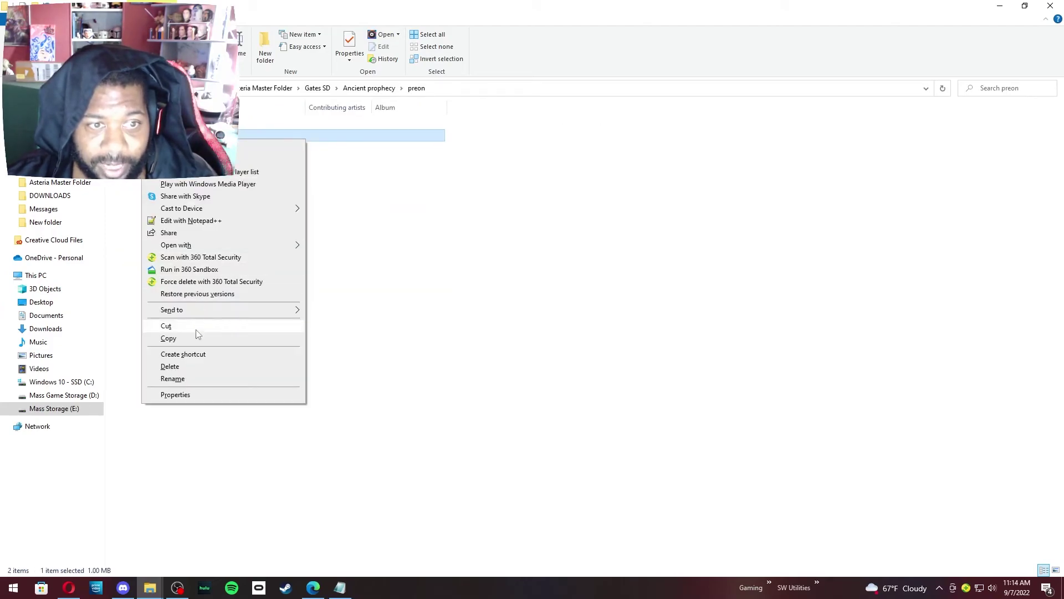
pyautogui.click(199, 378)
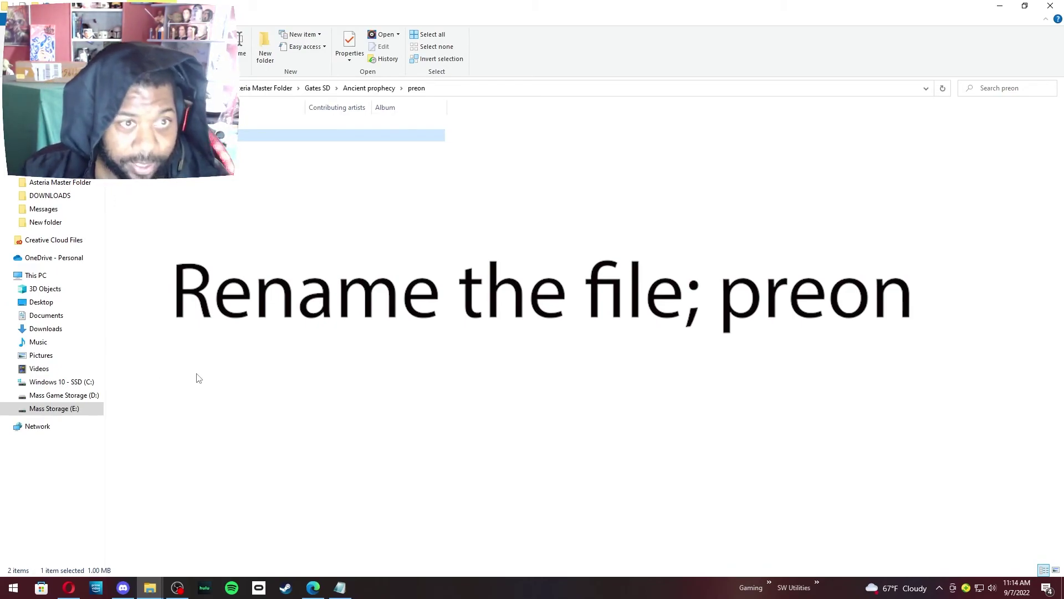
pyautogui.click(198, 378)
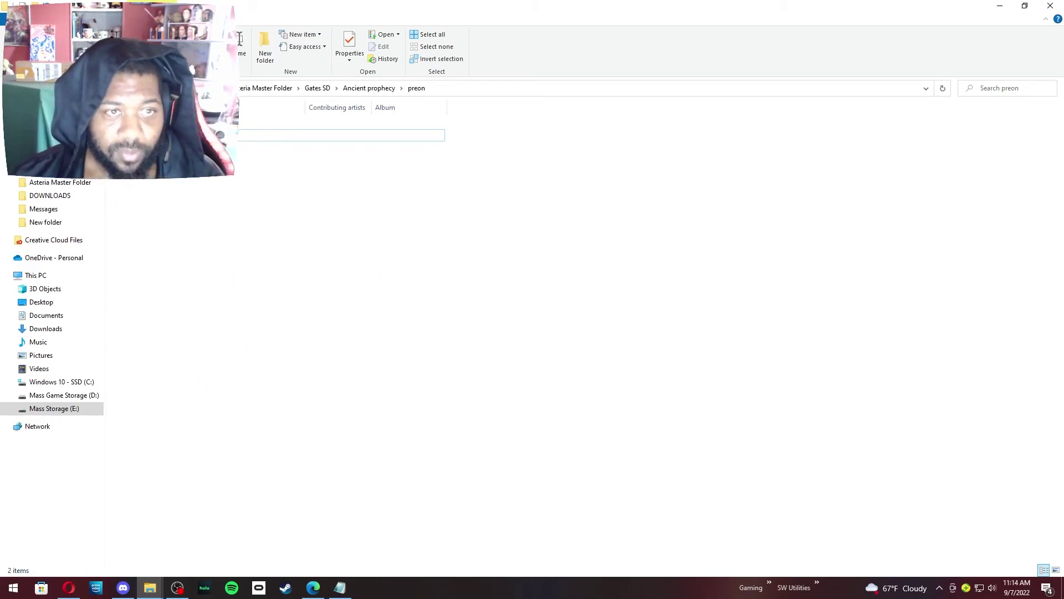
# - Leave and reopen the preon folder to check its contents, and return to the Ancient prophecy folder
pyautogui.hotkey('alt', 'Up')
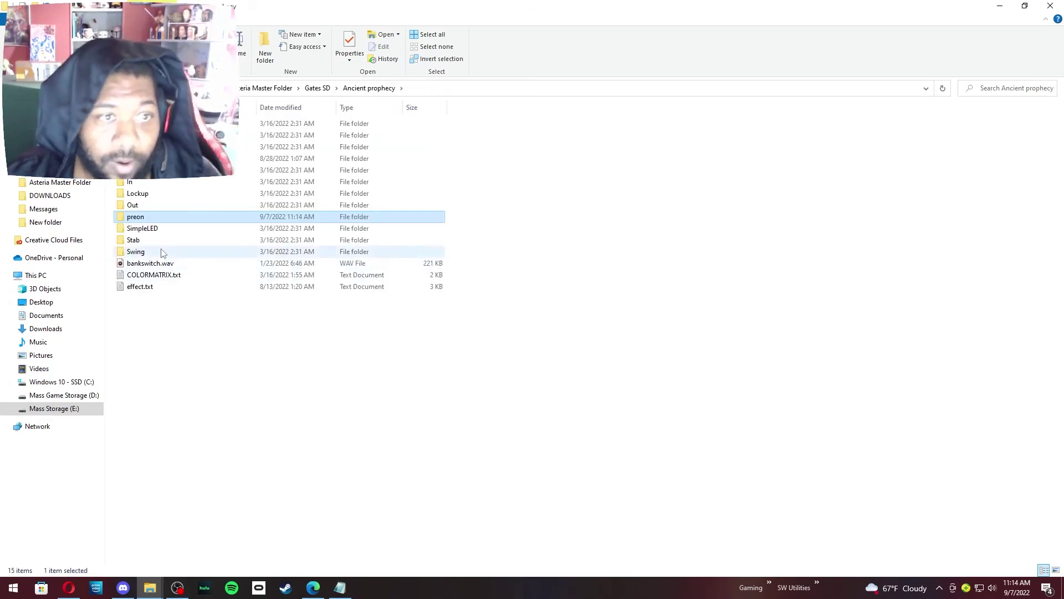
pyautogui.moveTo(159, 220)
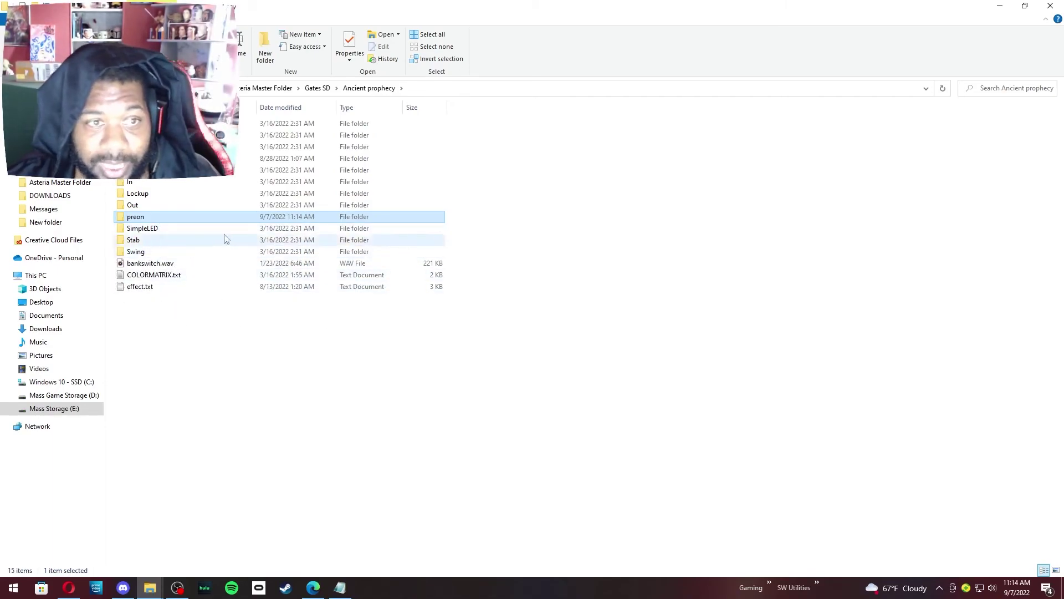
pyautogui.doubleClick(136, 217)
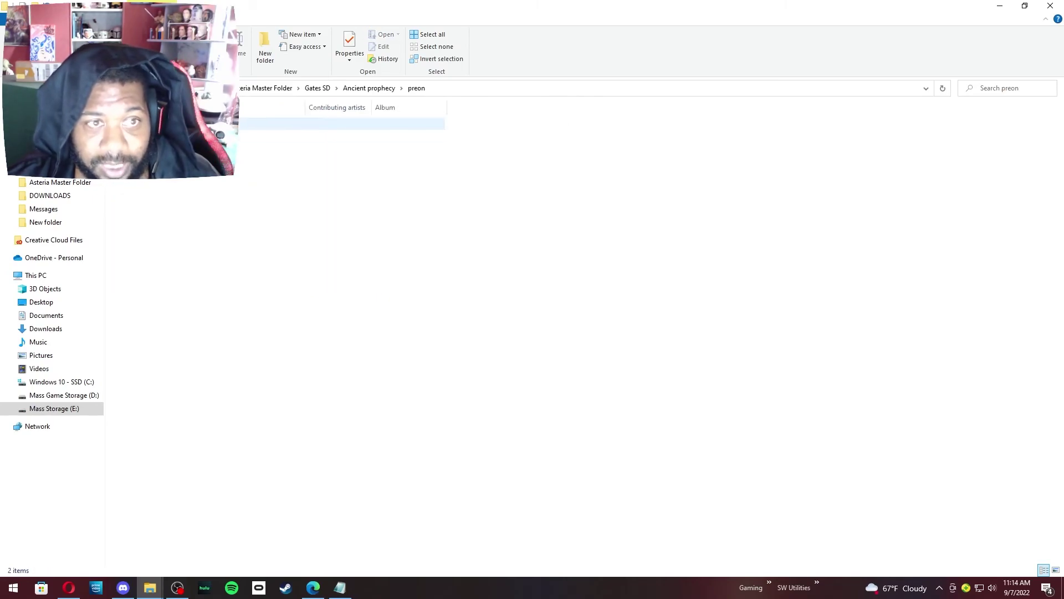
pyautogui.hotkey('alt', 'Left')
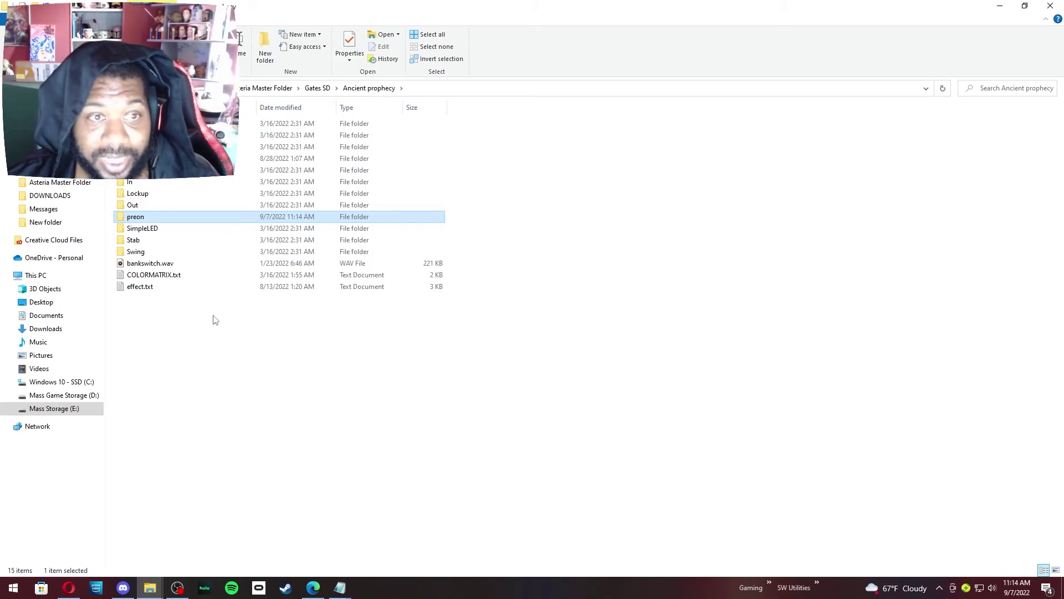
# - Reduce the maximized Ancient prophecy window to its floating size and move it higher on the desktop
pyautogui.click(1025, 9)
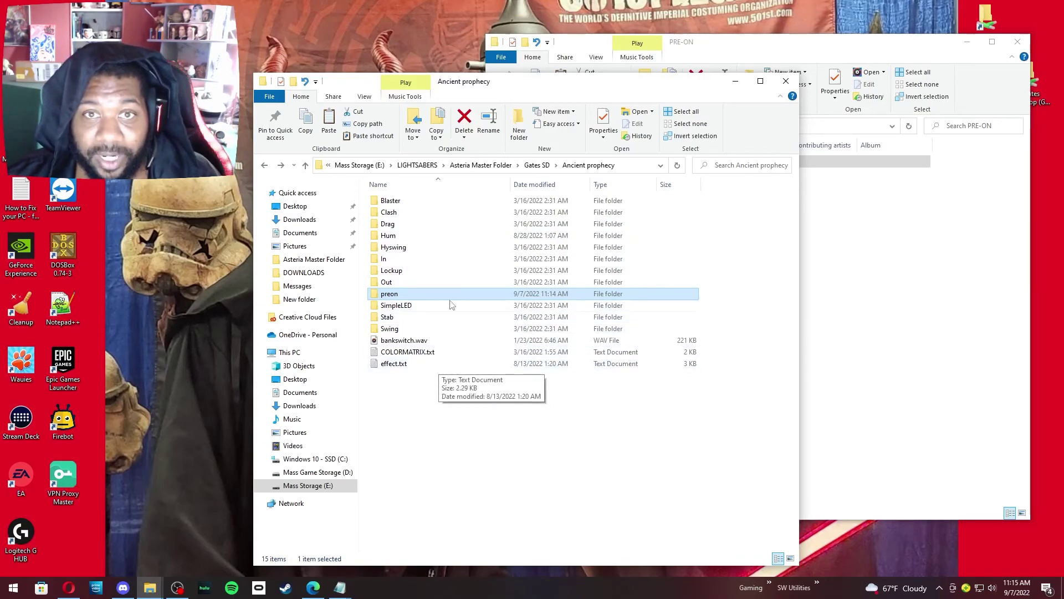
pyautogui.moveTo(552, 83); pyautogui.dragTo(569, 43)
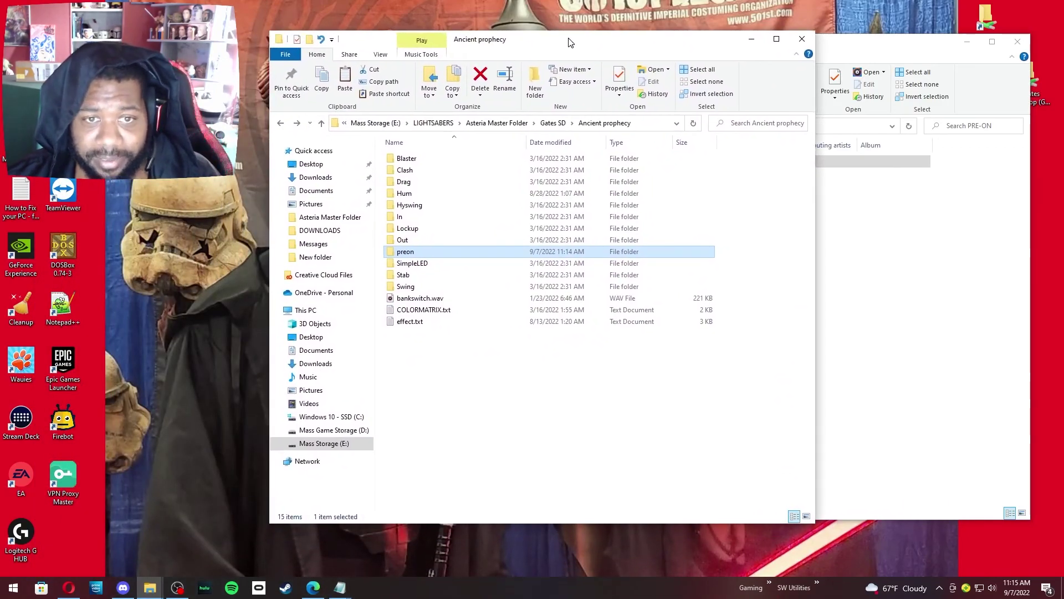